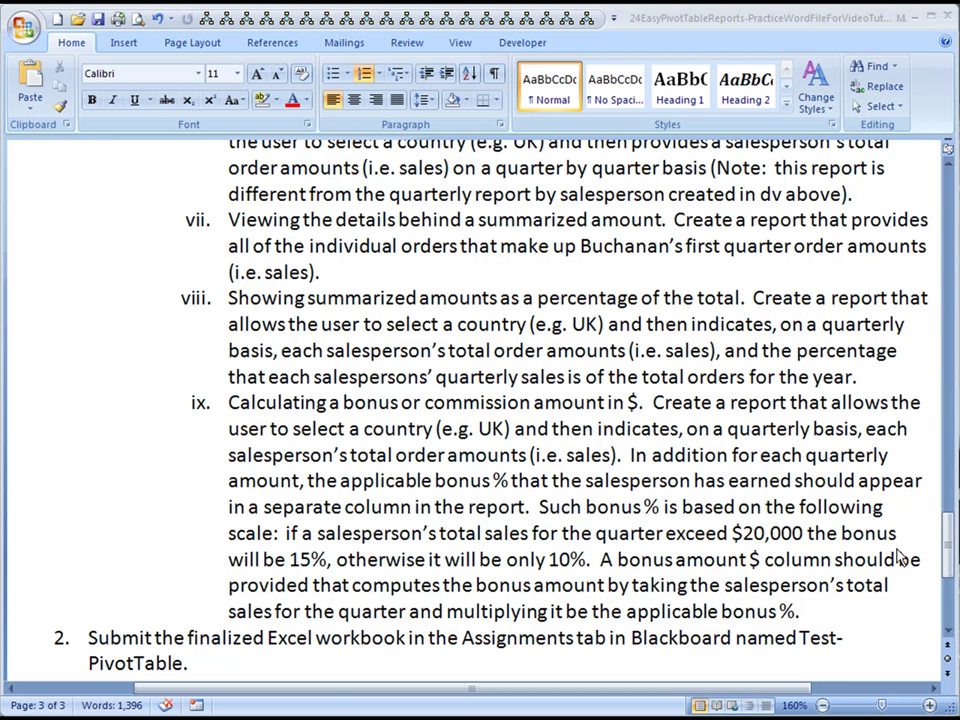
- Create a new PivotTable from the sales data on a new worksheet
left_click_drag(952, 553, 952, 465)
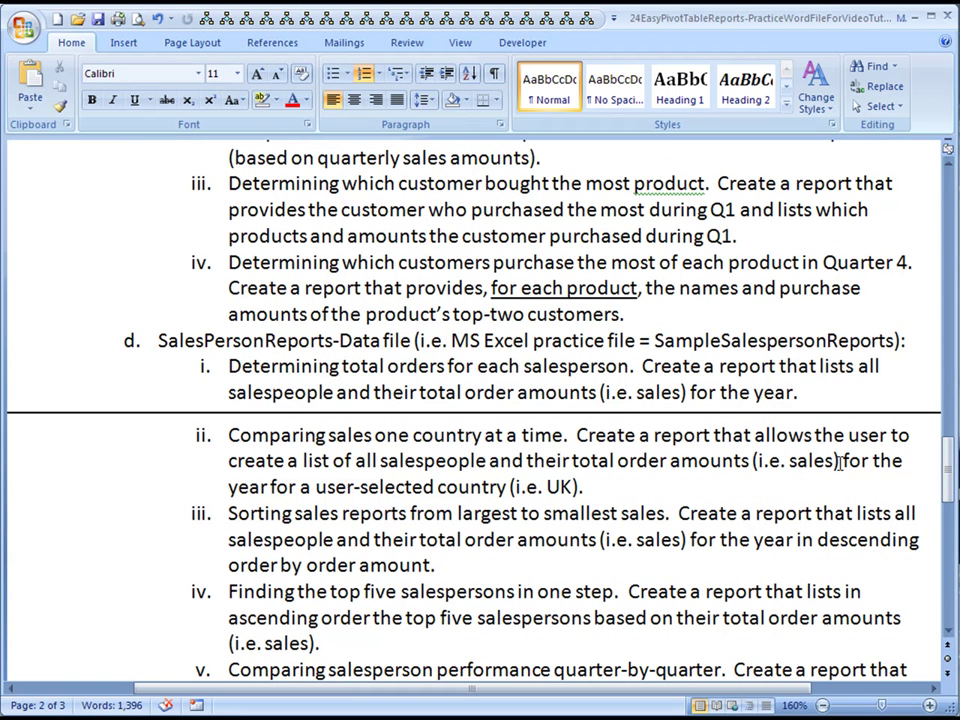
left_click_drag(950, 468, 940, 552)
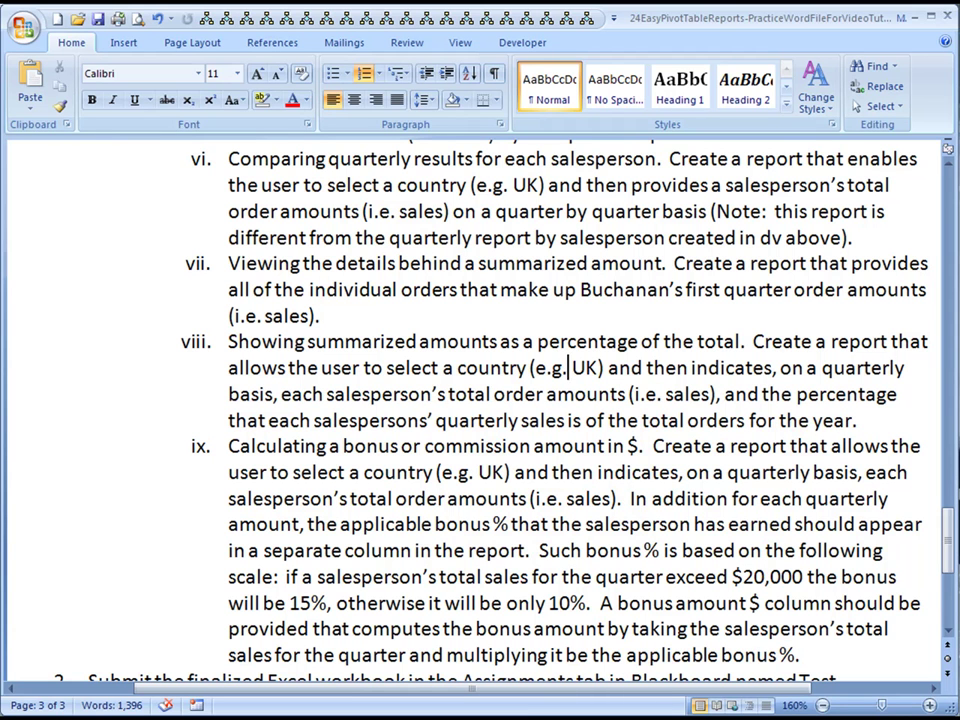
key("alt+Tab")
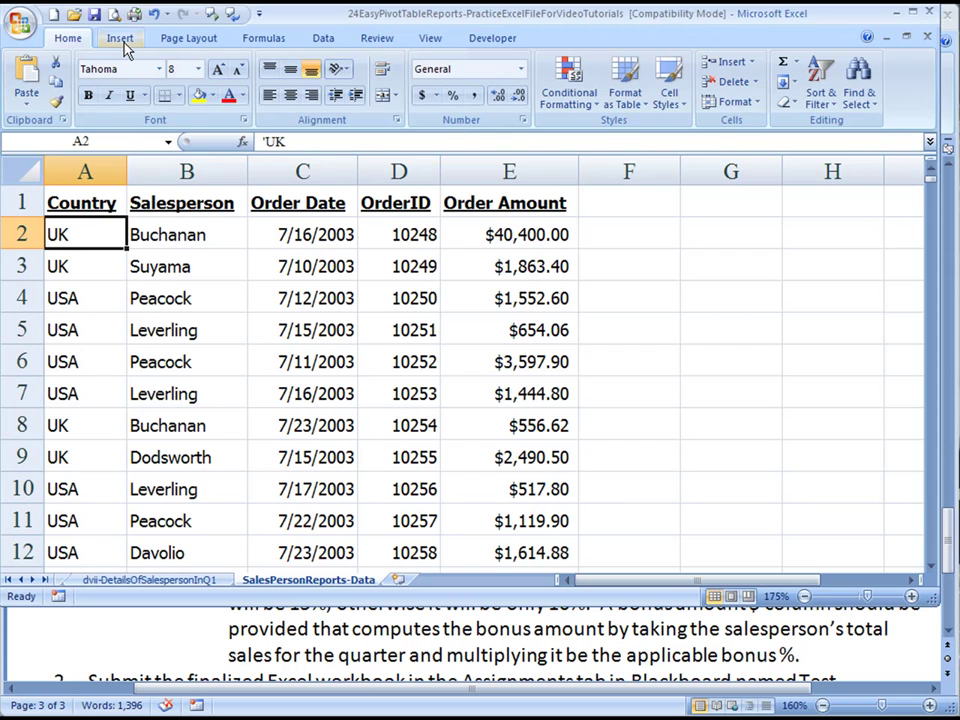
left_click(121, 40)
left_click(33, 74)
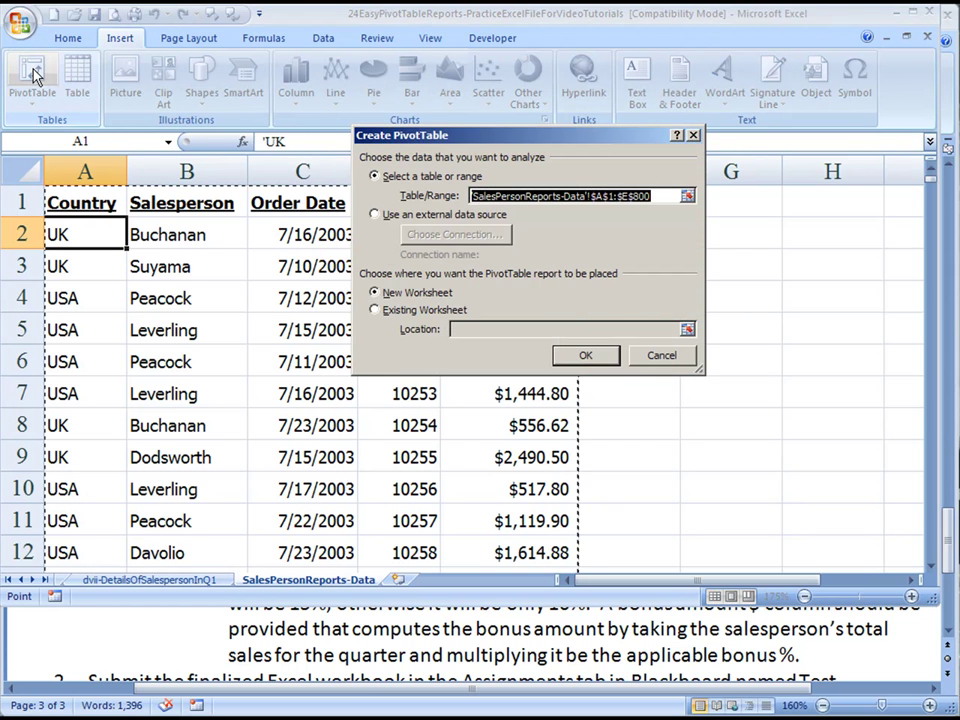
left_click(597, 358)
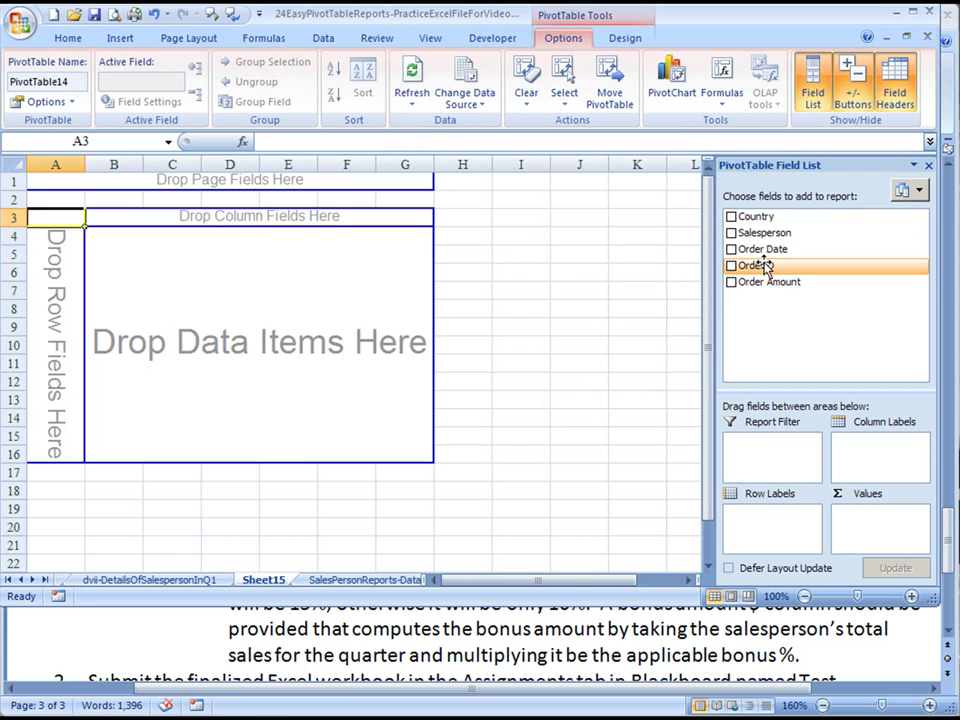
- Add Order Date as the row field and set its grouping to Quarters only
left_click_drag(745, 251, 765, 535)
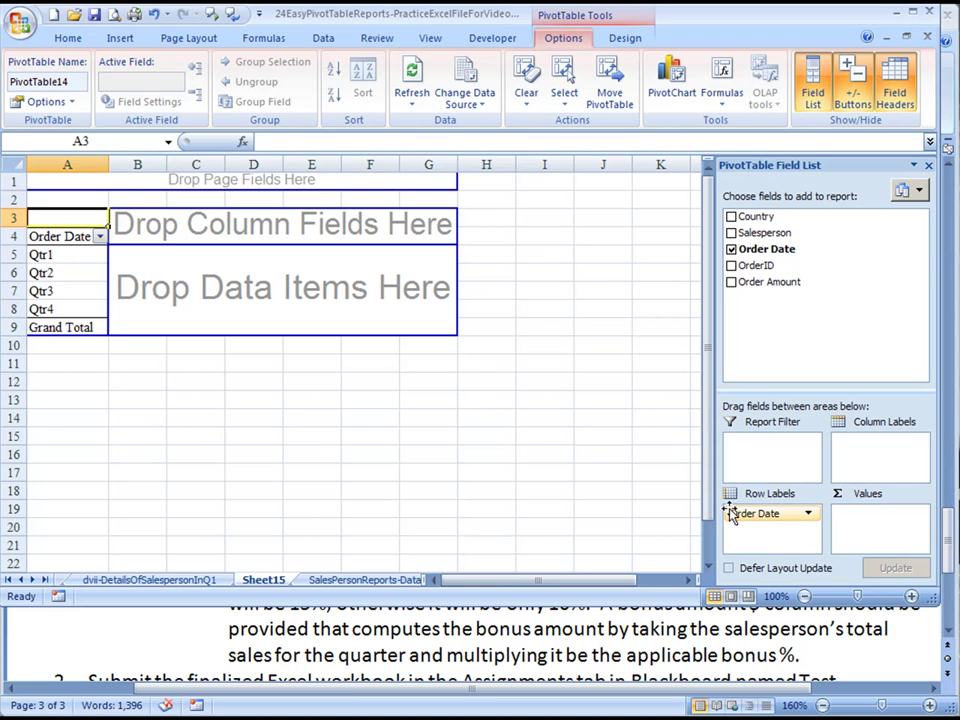
right_click(62, 238)
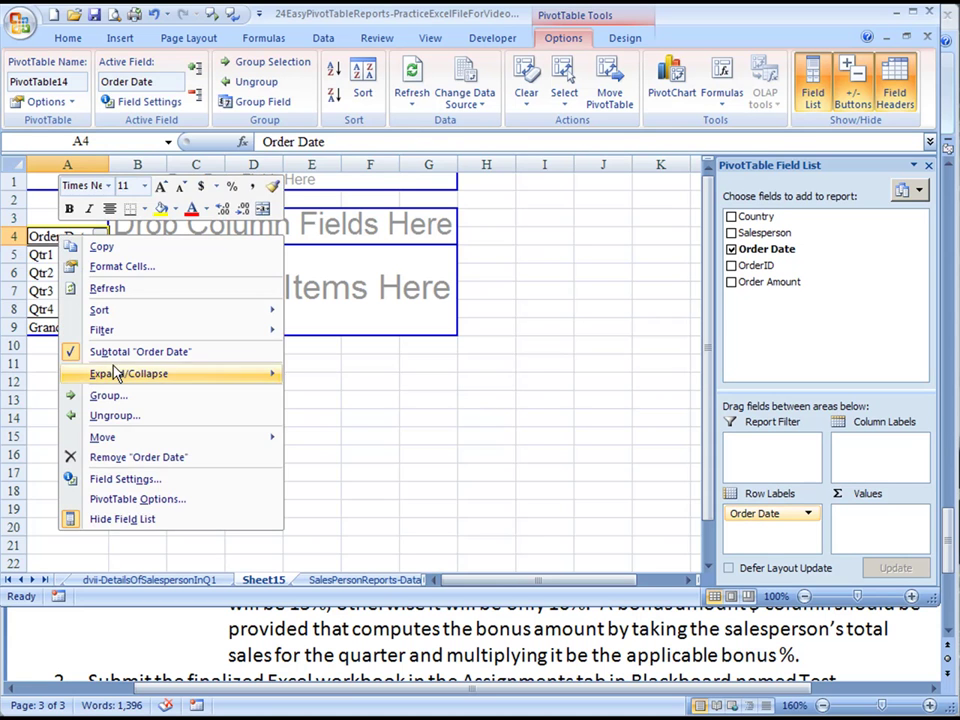
left_click(110, 398)
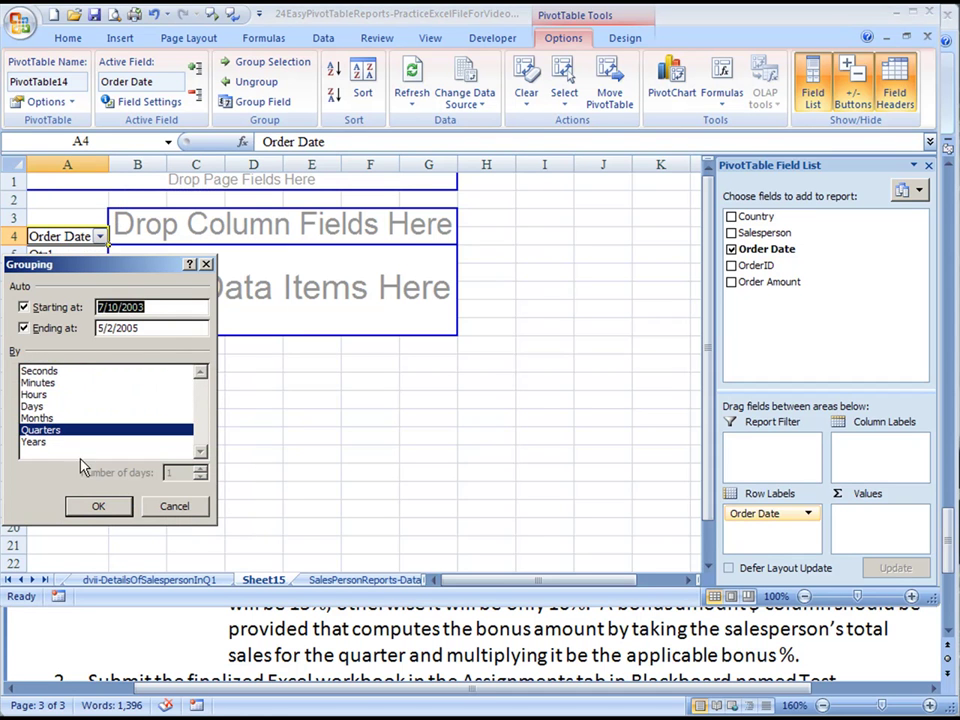
left_click(40, 442)
left_click(40, 430)
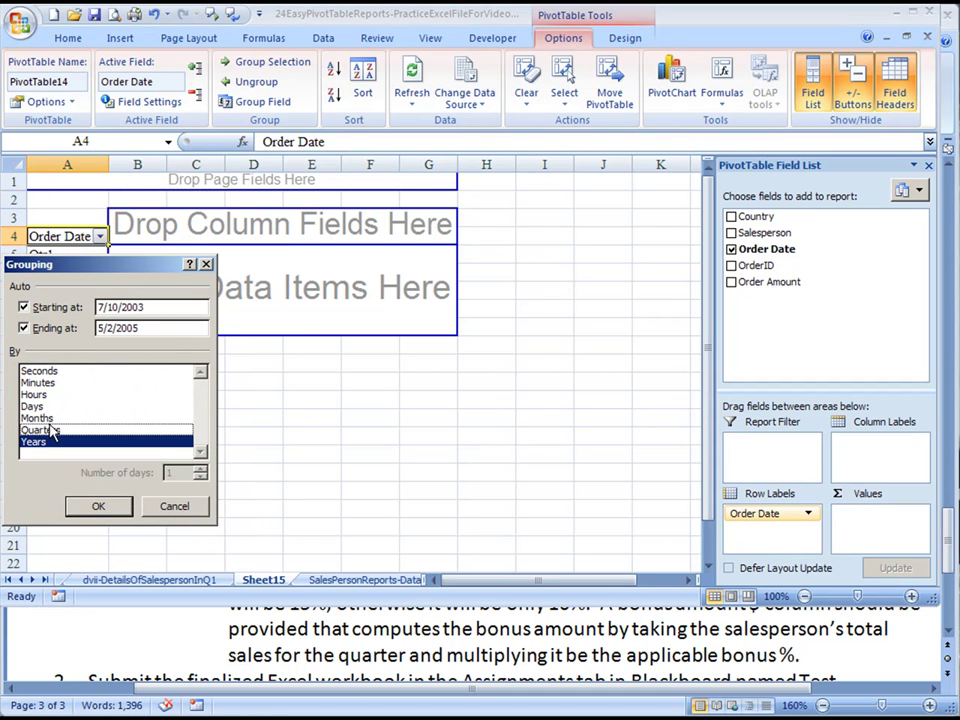
left_click(34, 442)
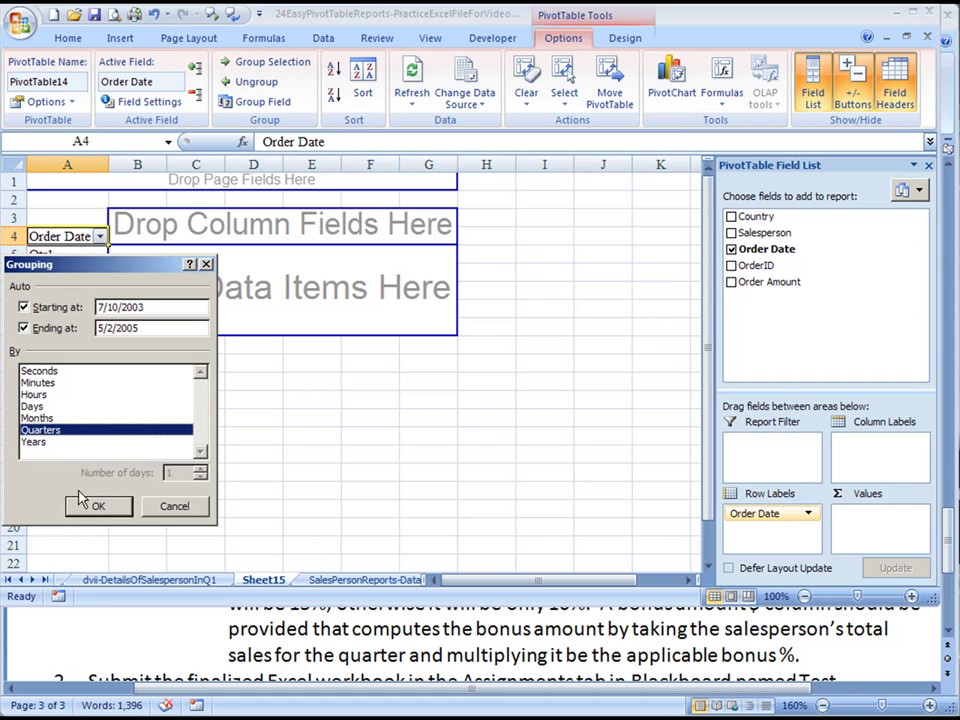
- Apply quarter grouping, nest Salesperson under quarters, and add Order Amount to Values twice
left_click(95, 508)
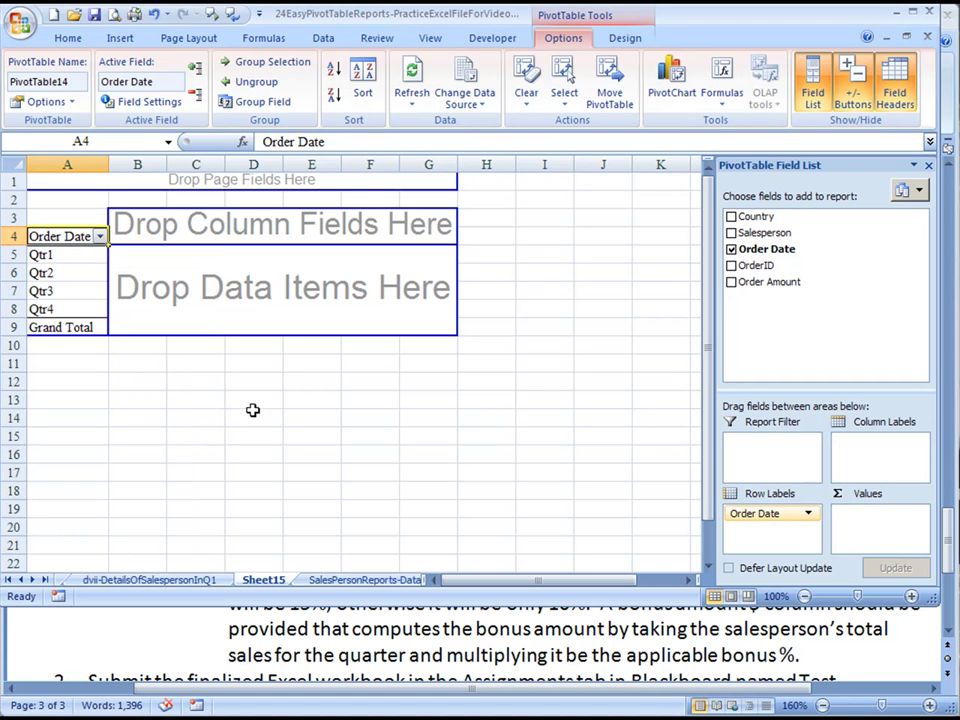
left_click_drag(765, 232, 455, 302)
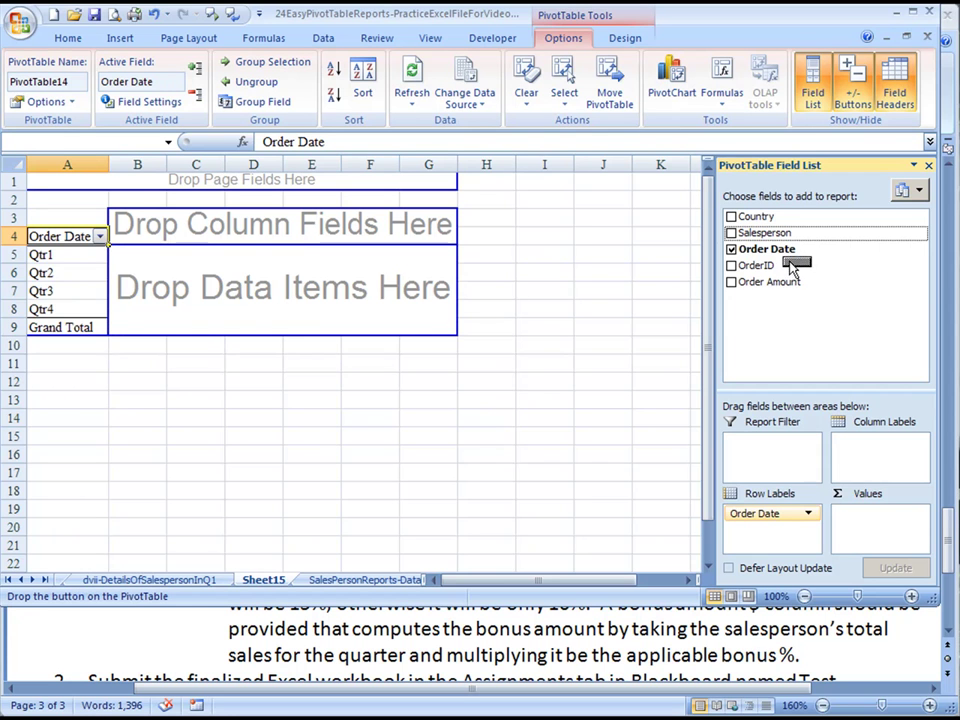
left_click_drag(282, 315, 185, 272)
mouse_move(116, 262)
left_mouse_down()
mouse_move(57, 262)
mouse_move(107, 262)
left_mouse_up()
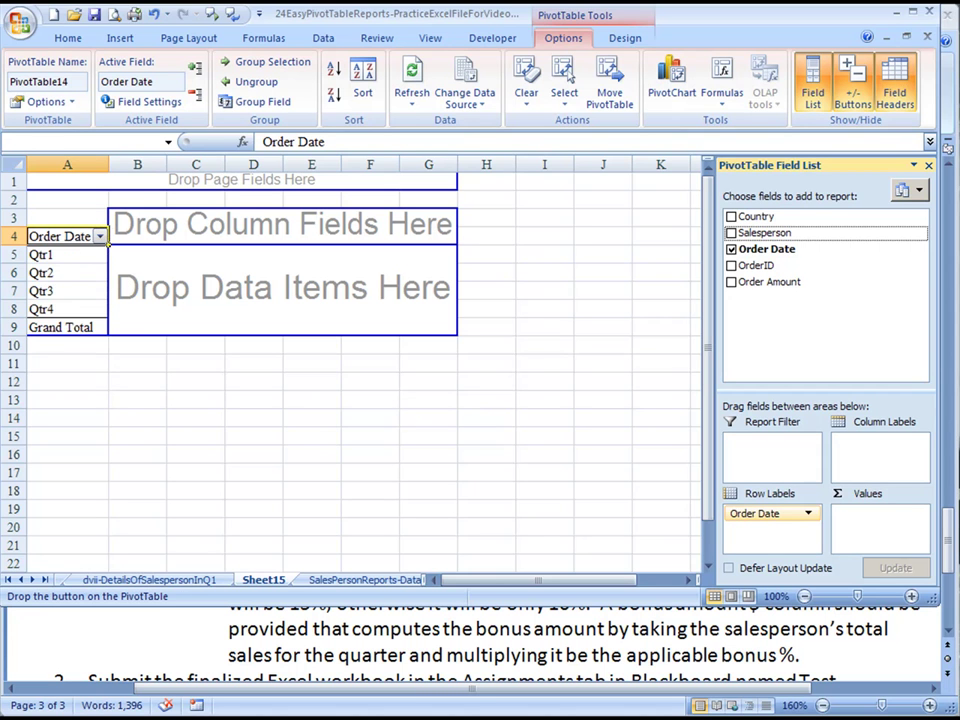
mouse_move(106, 262)
left_mouse_down()
mouse_move(770, 537)
mouse_move(789, 334)
left_mouse_up()
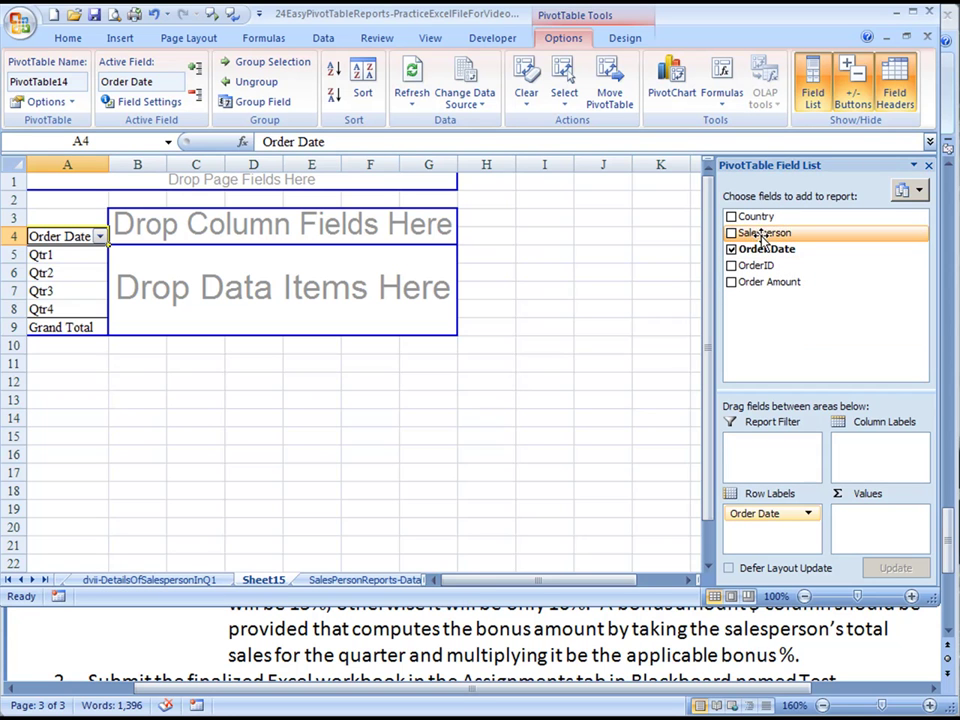
mouse_move(755, 232)
left_mouse_down()
mouse_move(745, 535)
mouse_move(760, 530)
left_mouse_up()
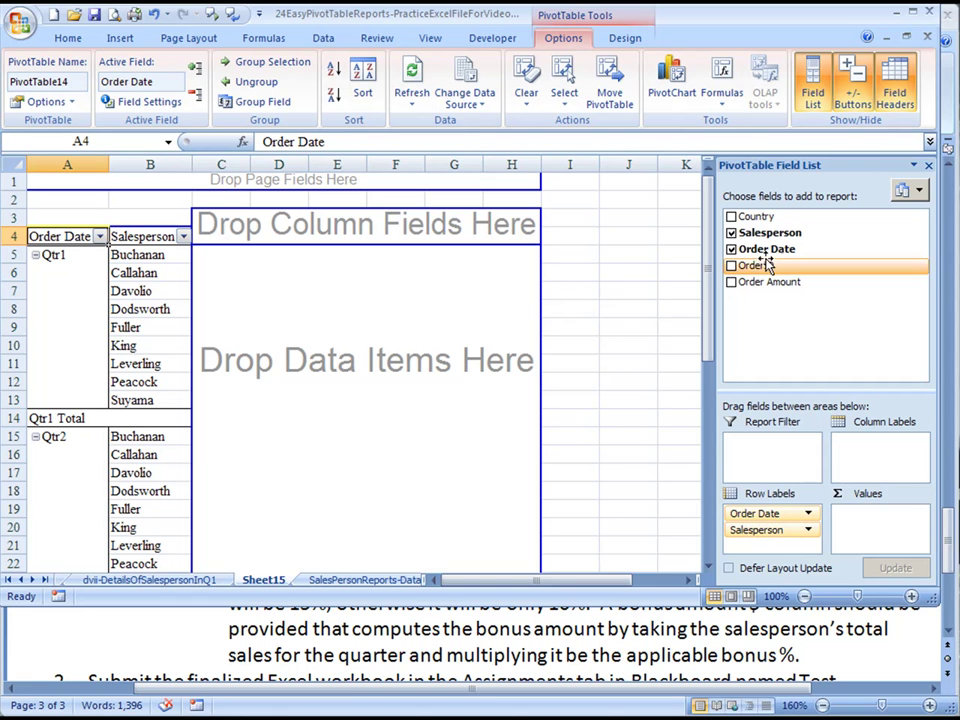
left_click_drag(762, 282, 854, 528)
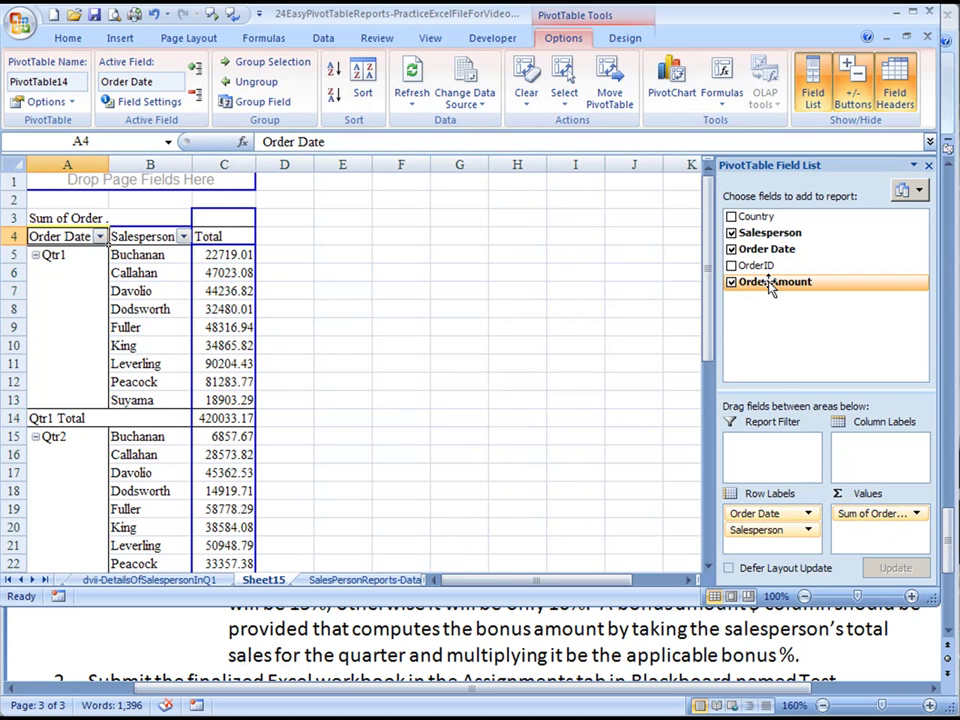
left_click_drag(770, 284, 858, 527)
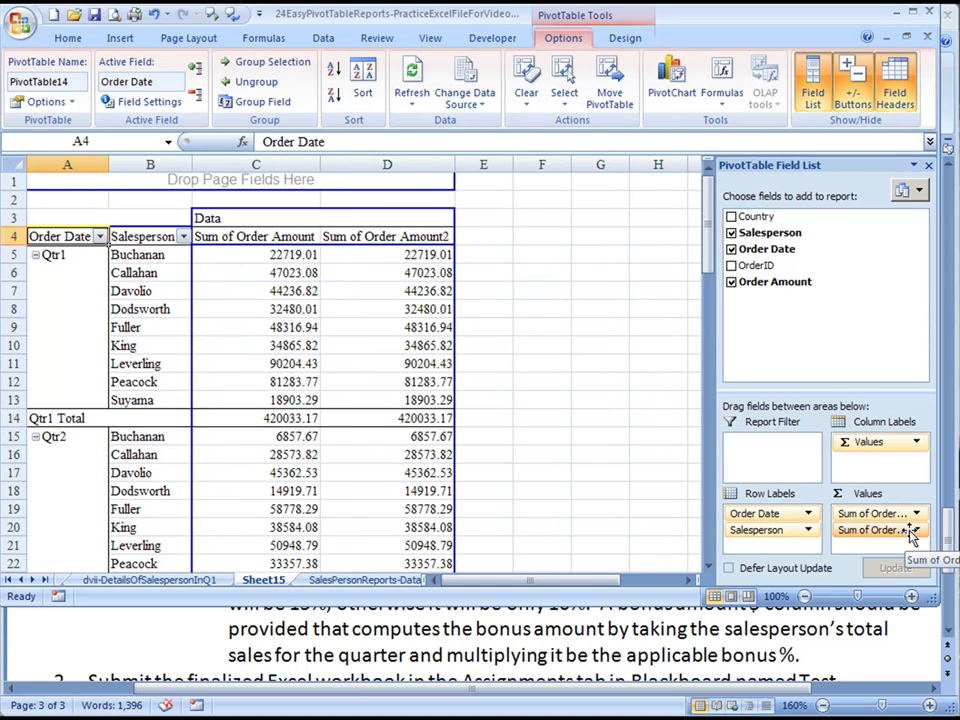
- Open Value Field Settings for the Sum of Order Amount2 column
mouse_move(945, 605)
left_mouse_down()
mouse_move(932, 463)
mouse_move(935, 500)
left_mouse_up()
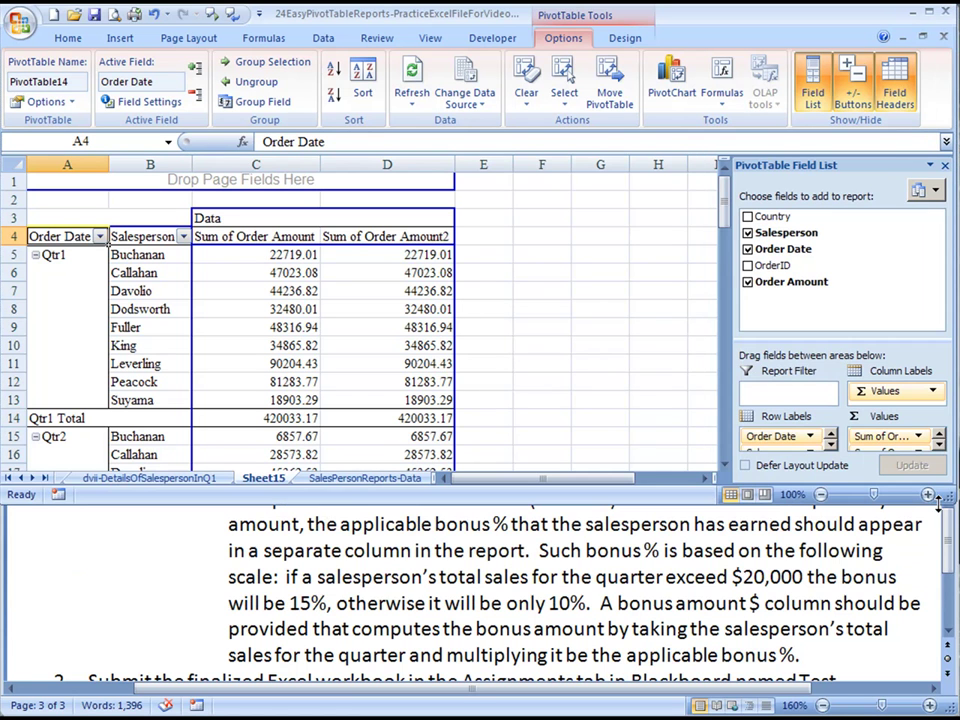
left_click(940, 446)
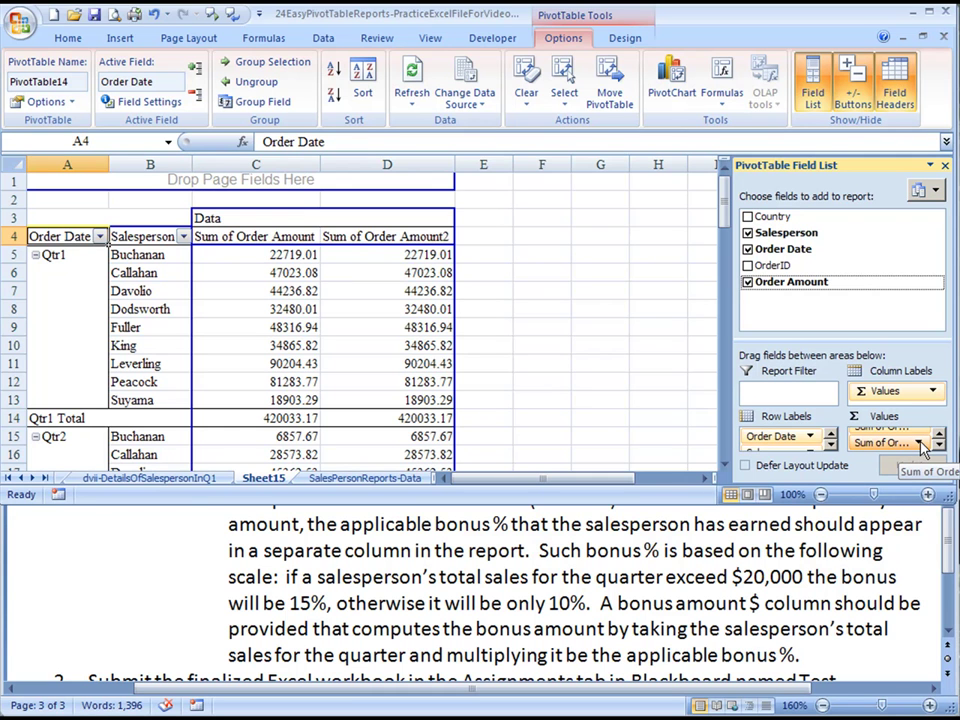
left_click(920, 444)
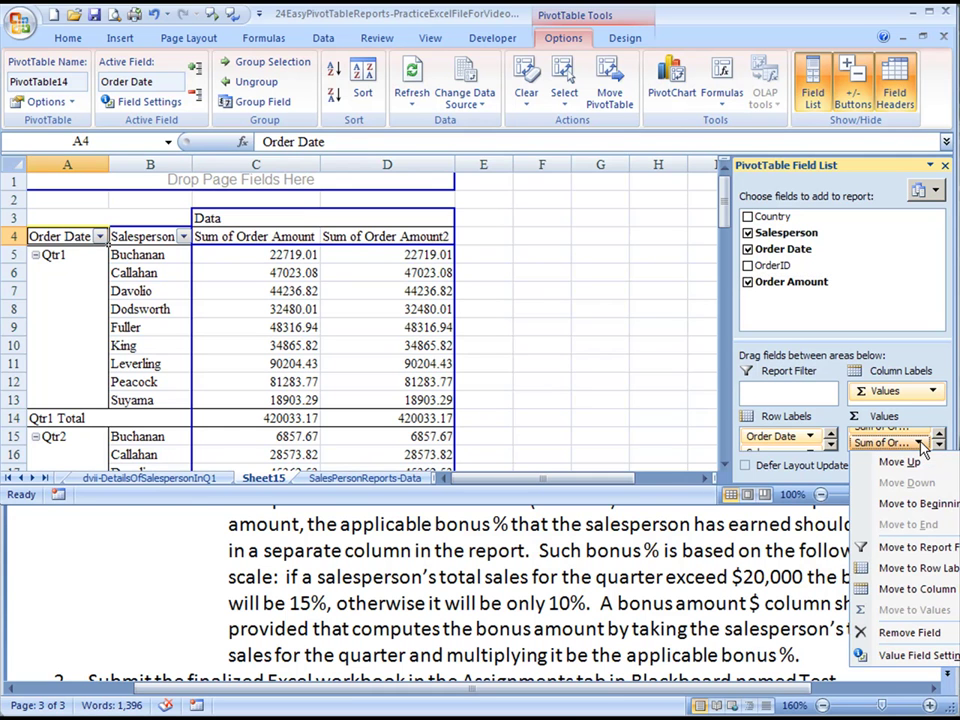
left_click(930, 657)
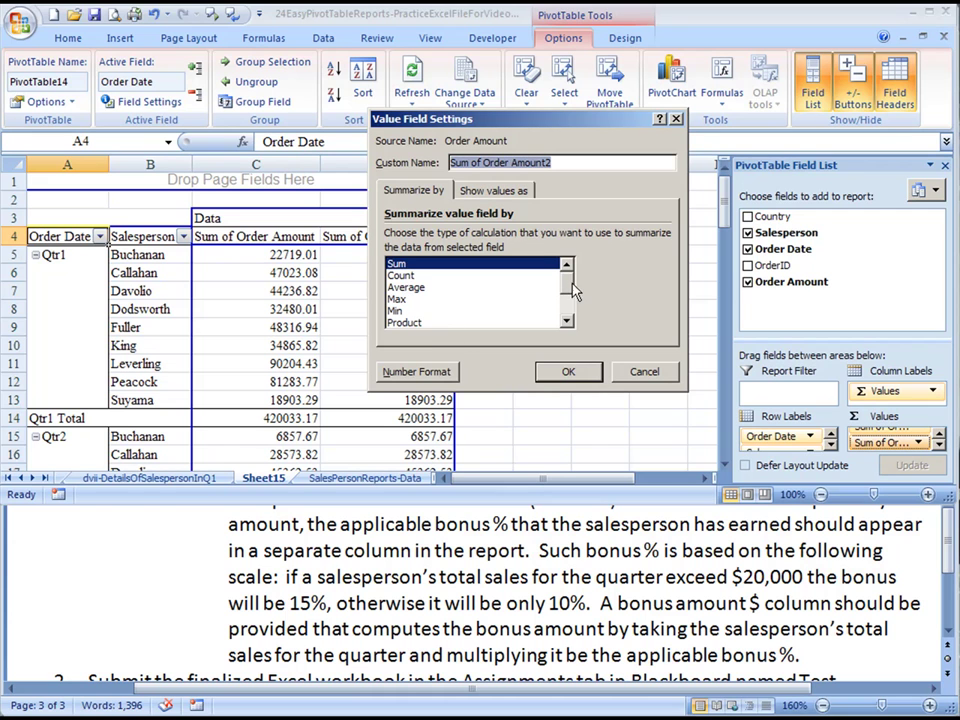
- Show Sum of Order Amount2 values as % of total, giving Qtr1 33.12%
left_click(500, 197)
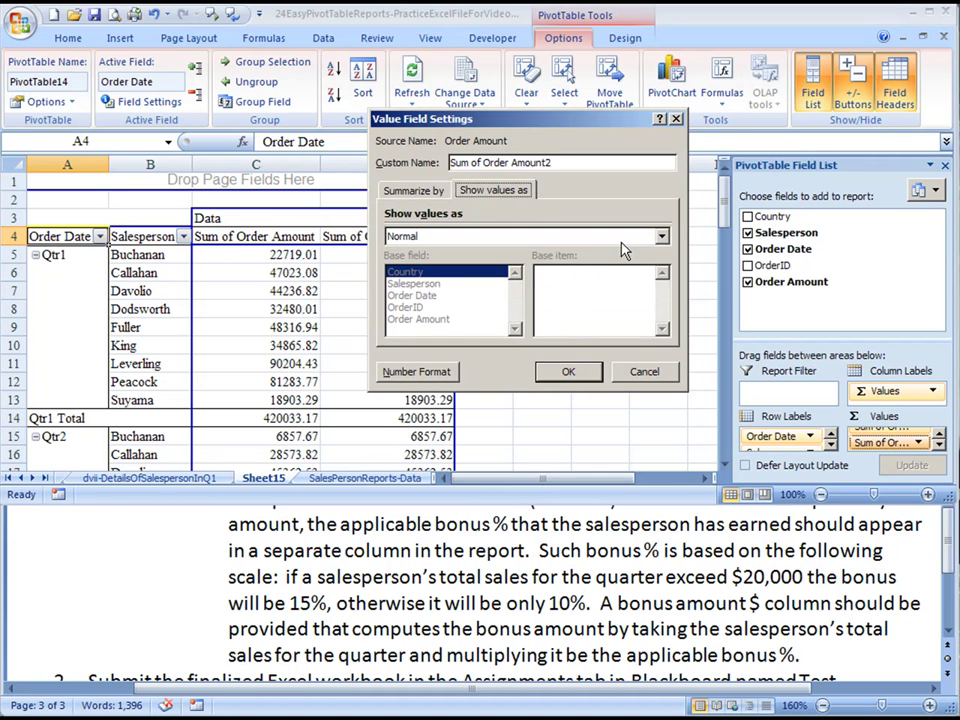
left_click(662, 237)
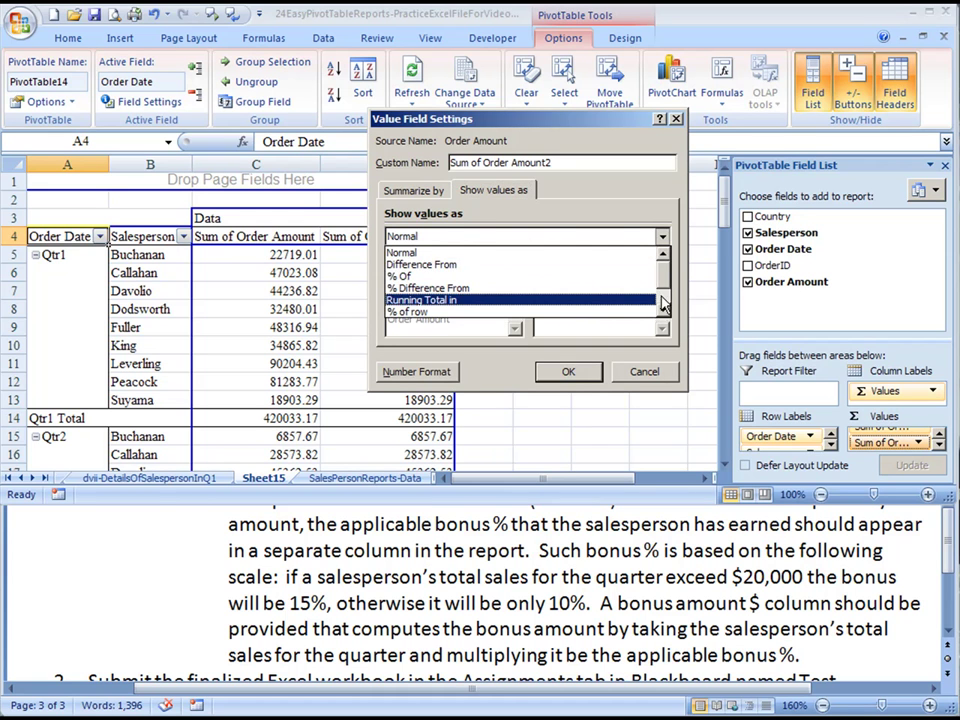
scroll(662, 300, "down", 1)
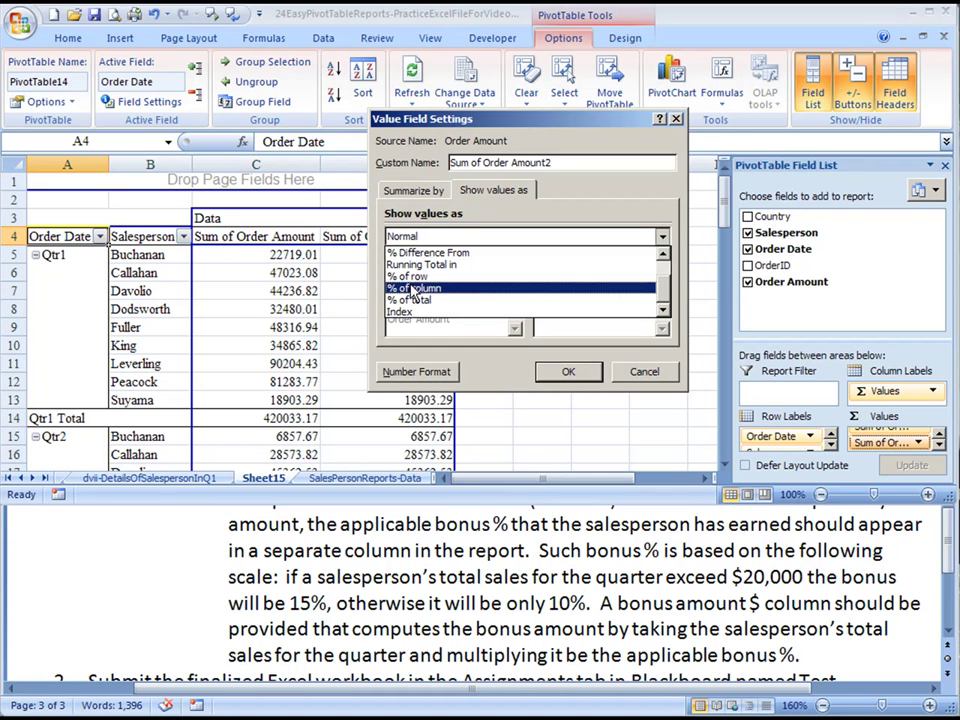
left_click(422, 193)
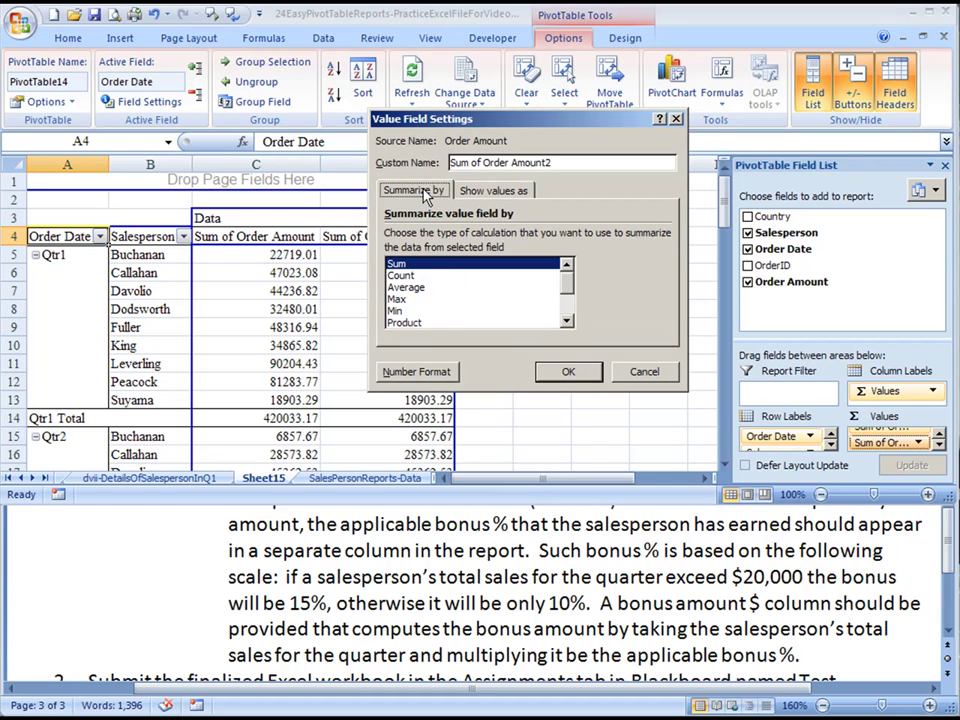
left_click(491, 192)
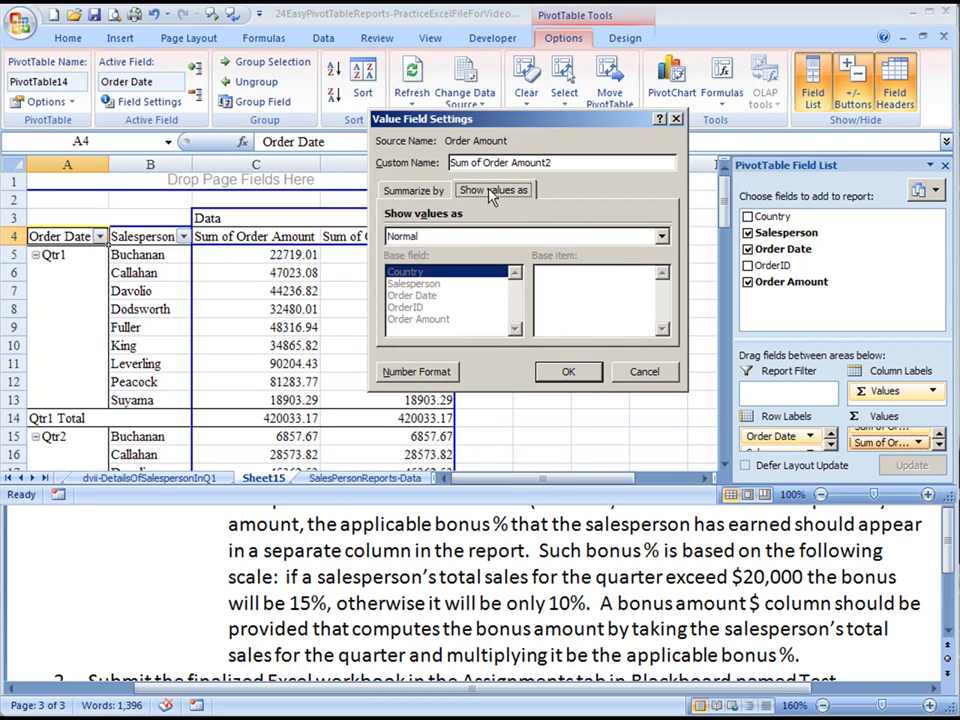
left_click(660, 236)
scroll(500, 290, "down", 1)
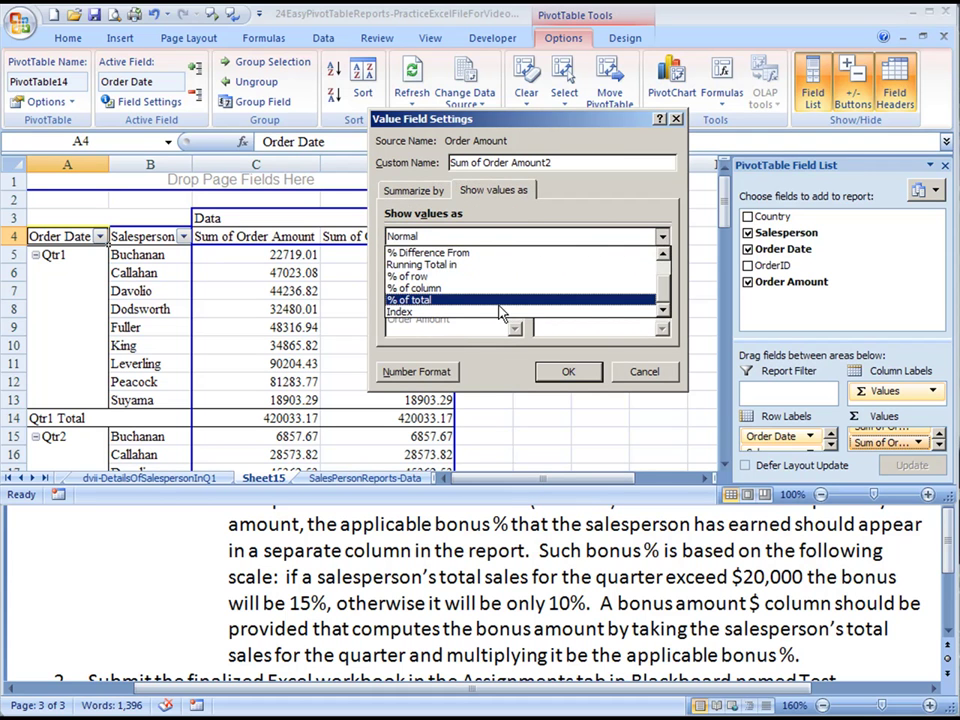
left_click(429, 301)
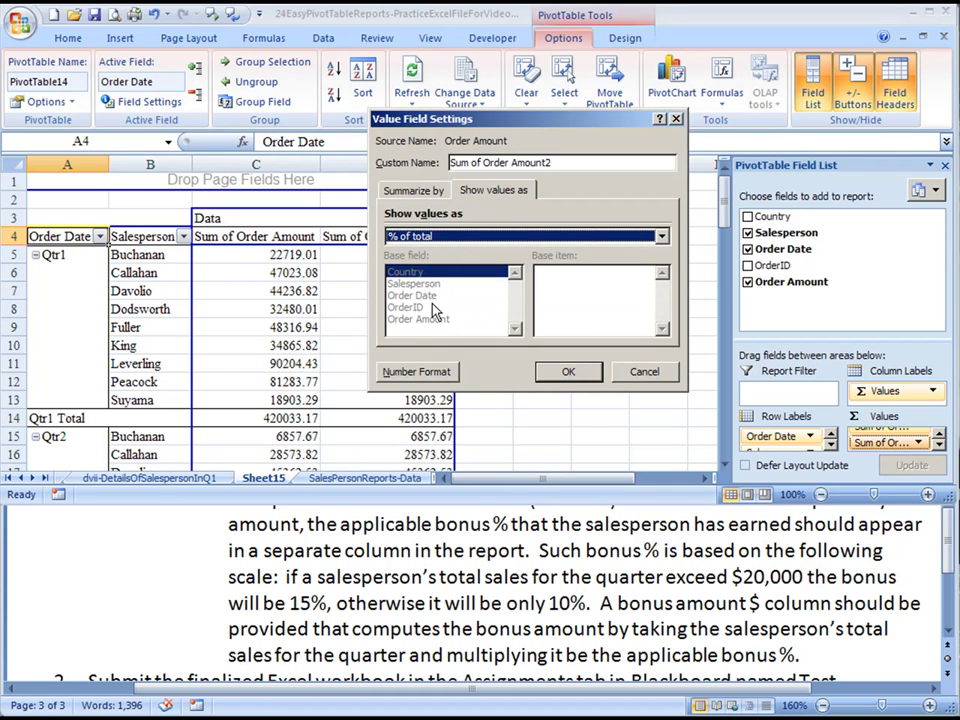
left_click(566, 374)
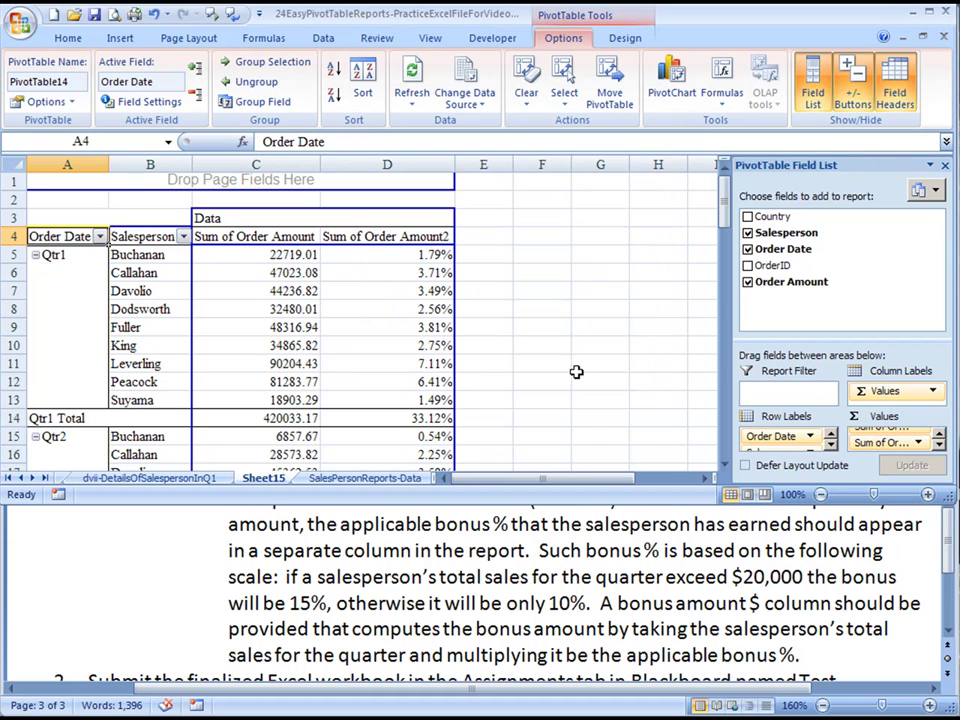
left_click(416, 419)
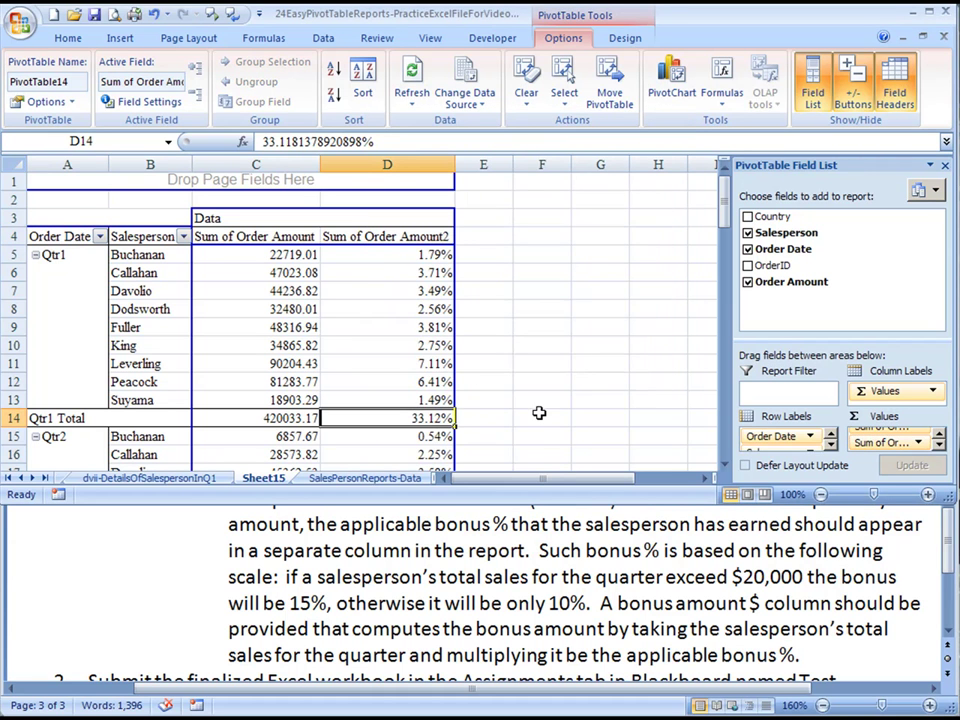
key("Down")
key("Down")
key("Down")
key("Down")
key("Down")
key("Down")
key("Down")
key("Down")
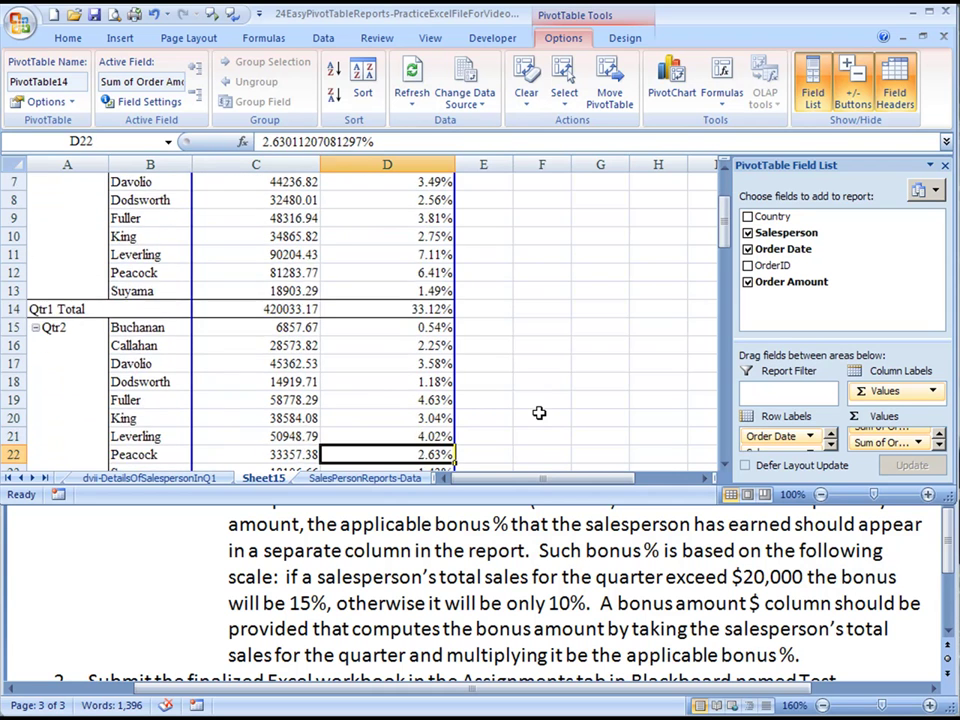
key("Down")
key("Down")
key("Down")
key("Up")
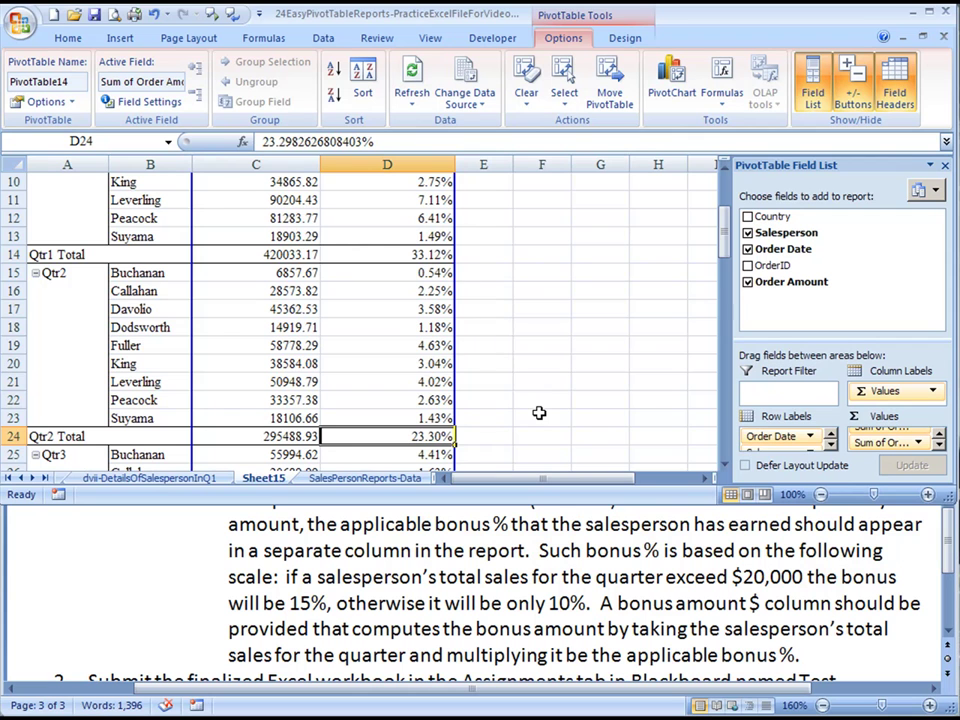
key("Down")
key("Down")
key("Down")
key("Down")
key("Down")
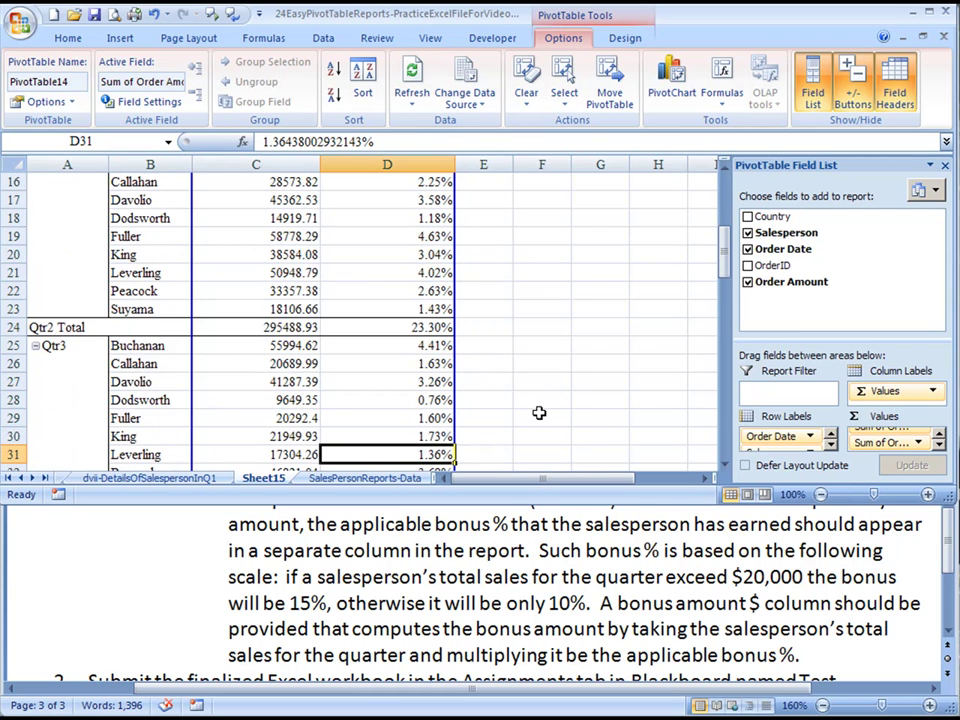
key("Down")
key("Down")
key("Down")
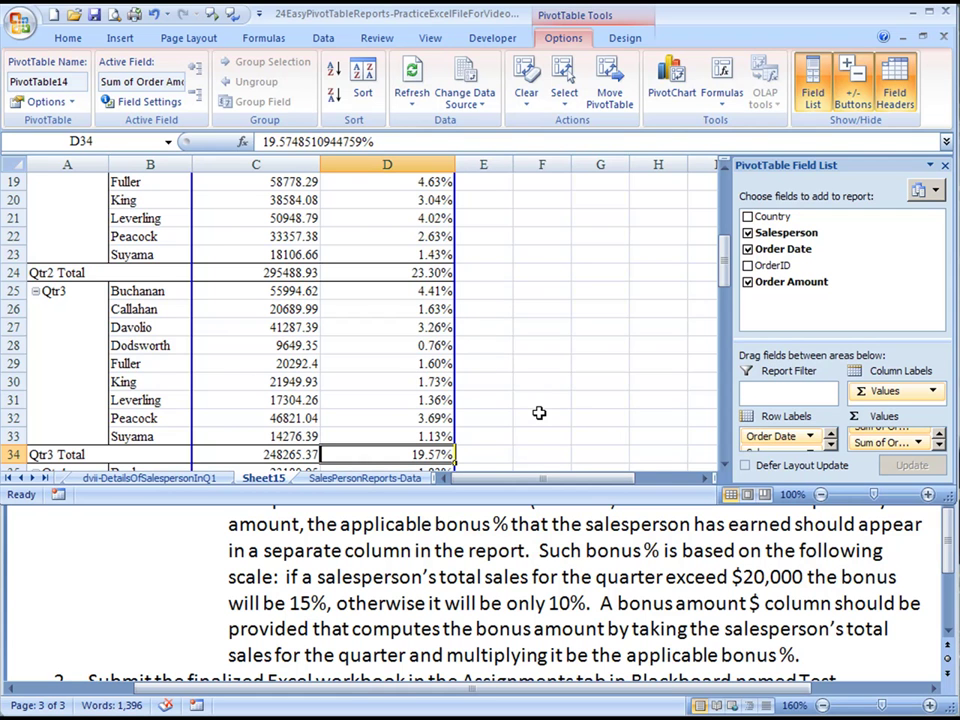
key("Down")
key("Down")
key("Down")
key("Down")
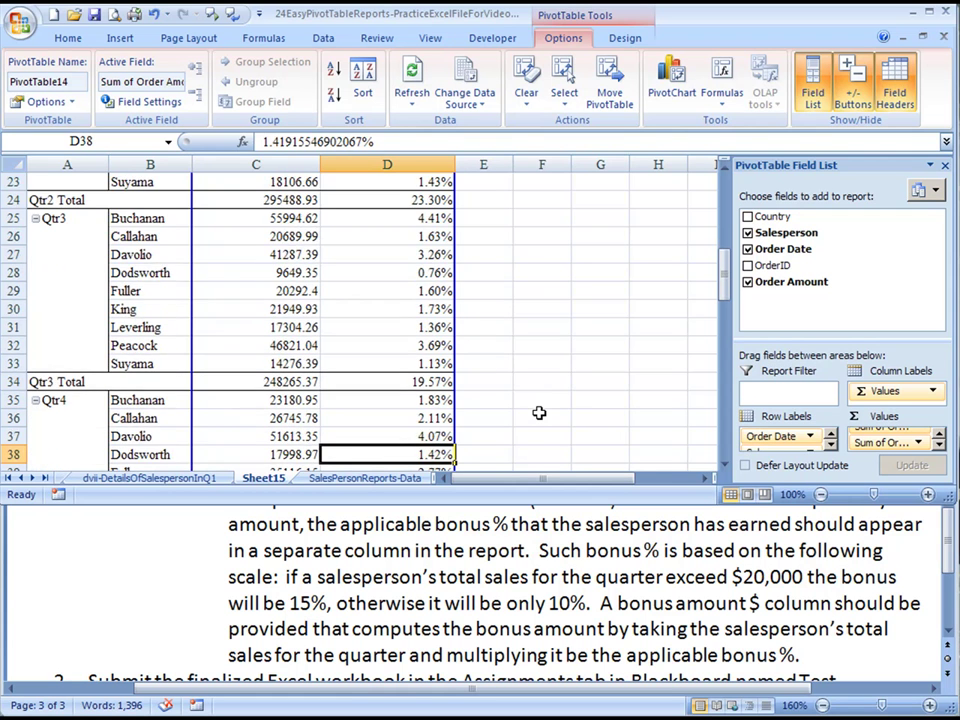
key("Down")
key("Down")
key("Down")
key("Down")
key("Down")
key("Down")
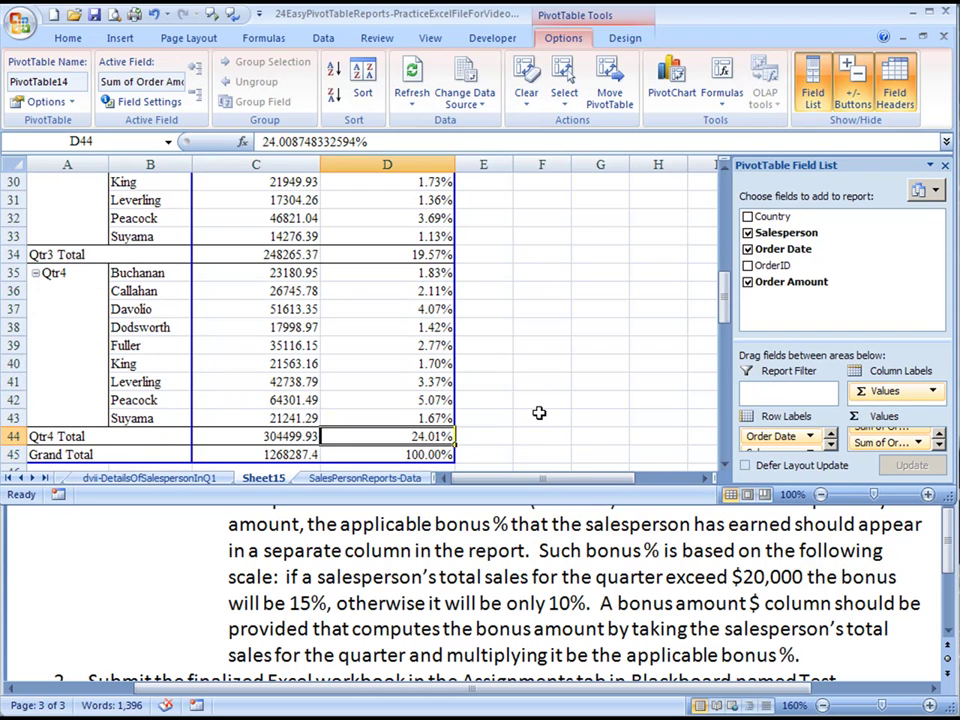
key("Down")
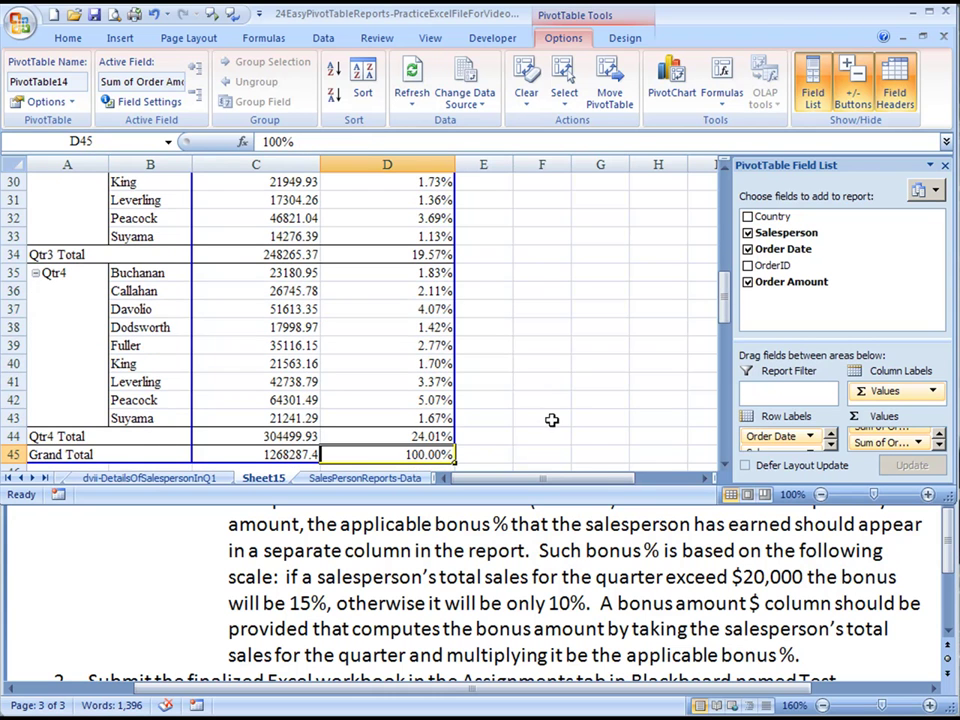
key("ctrl+Home")
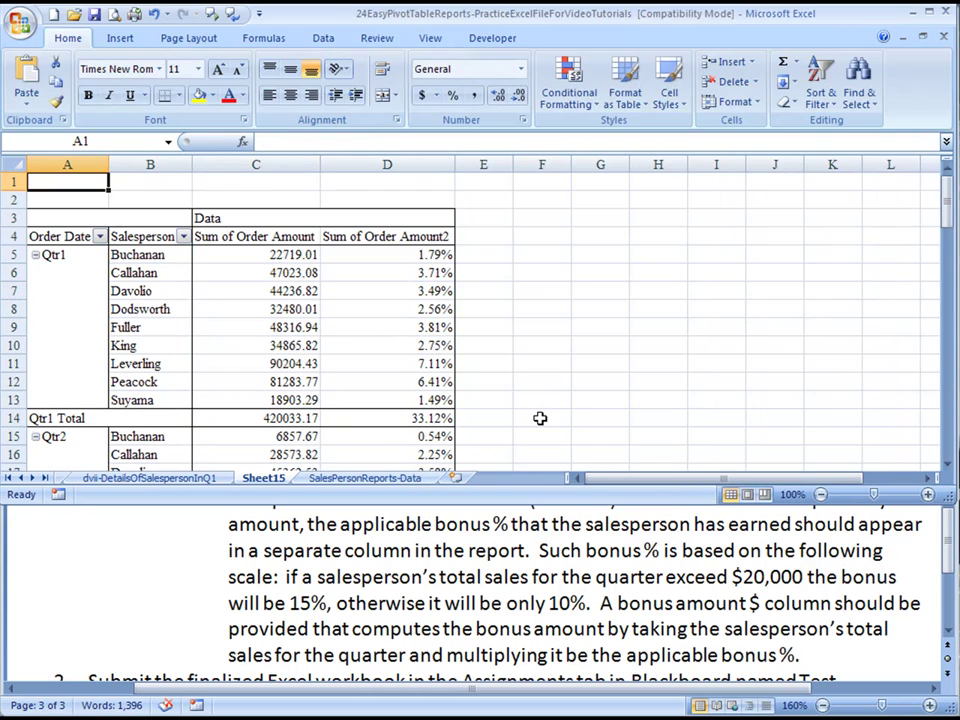
- Add Country as a report filter and filter it to UK
left_click(100, 322)
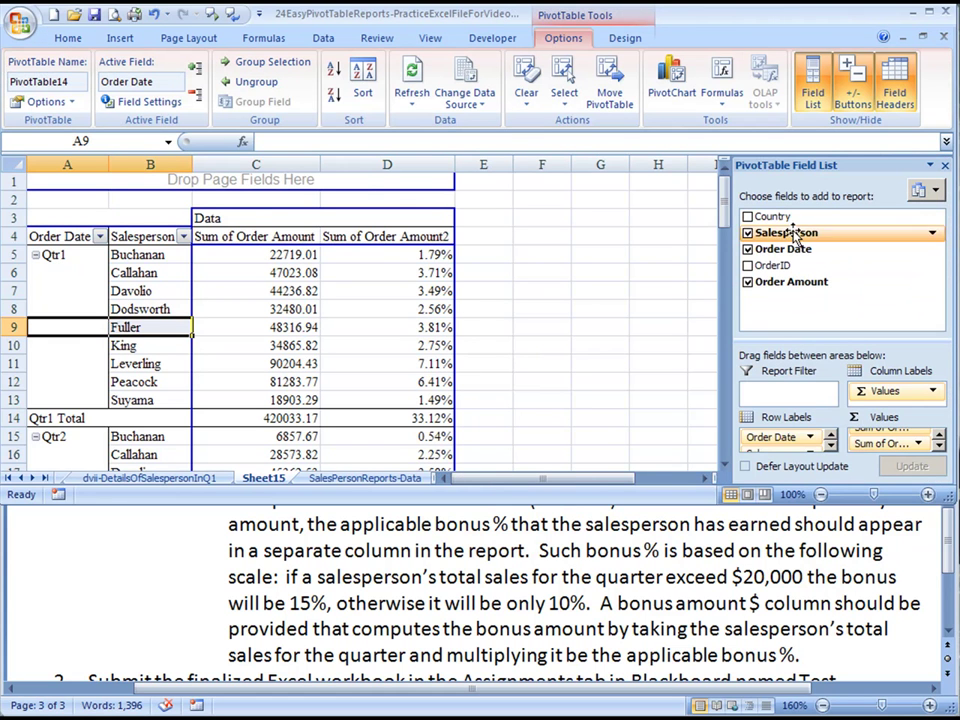
mouse_move(782, 216)
left_mouse_down()
mouse_move(805, 325)
mouse_move(765, 392)
left_mouse_up()
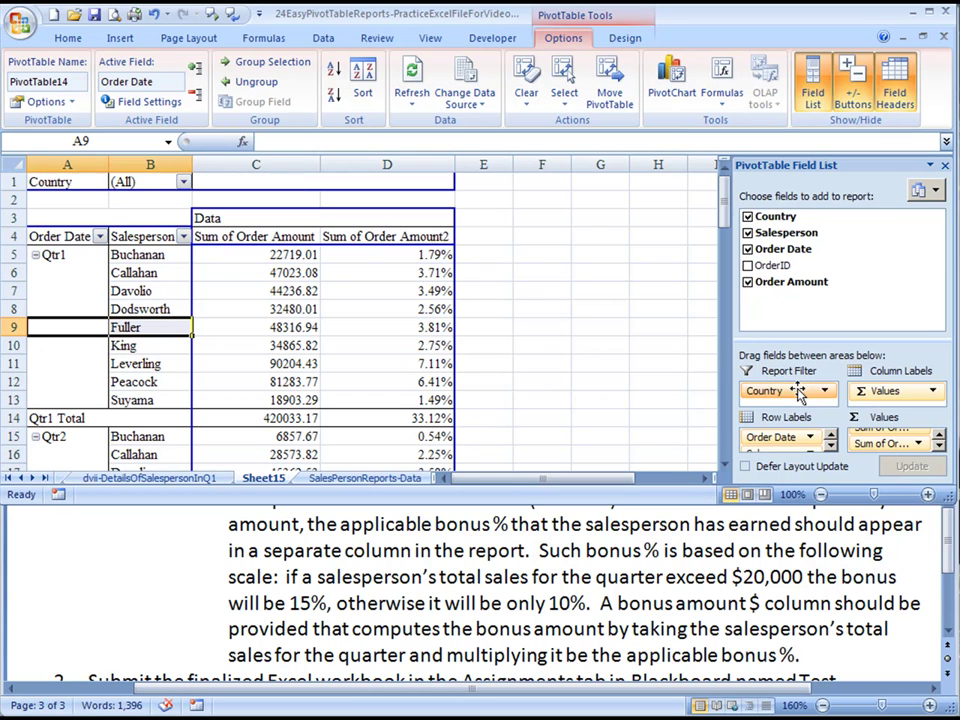
left_click(183, 183)
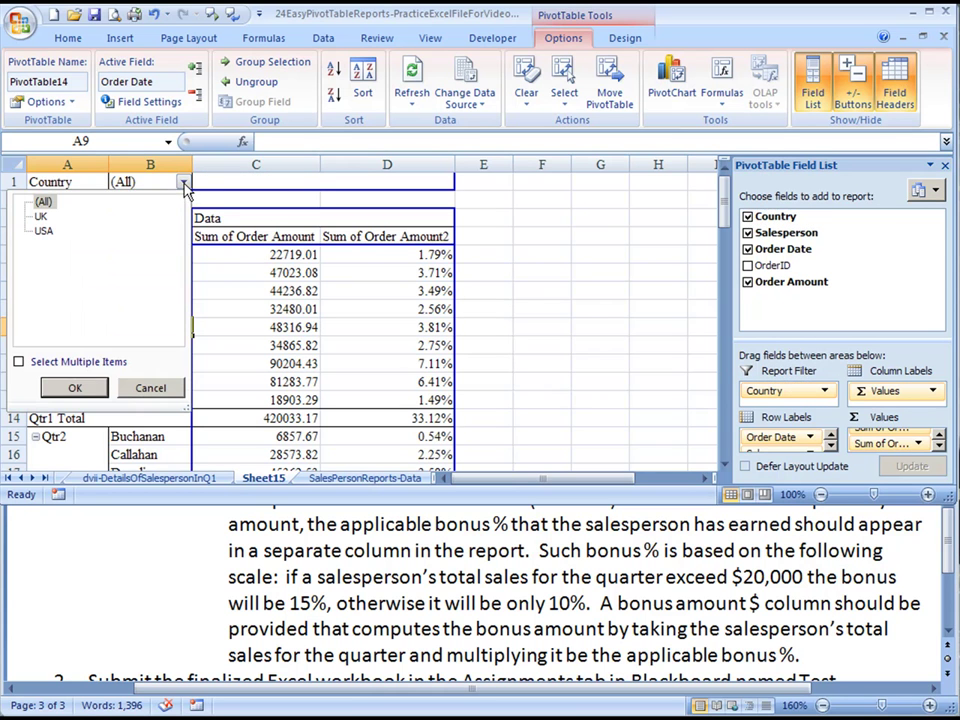
left_click(41, 216)
left_click(93, 388)
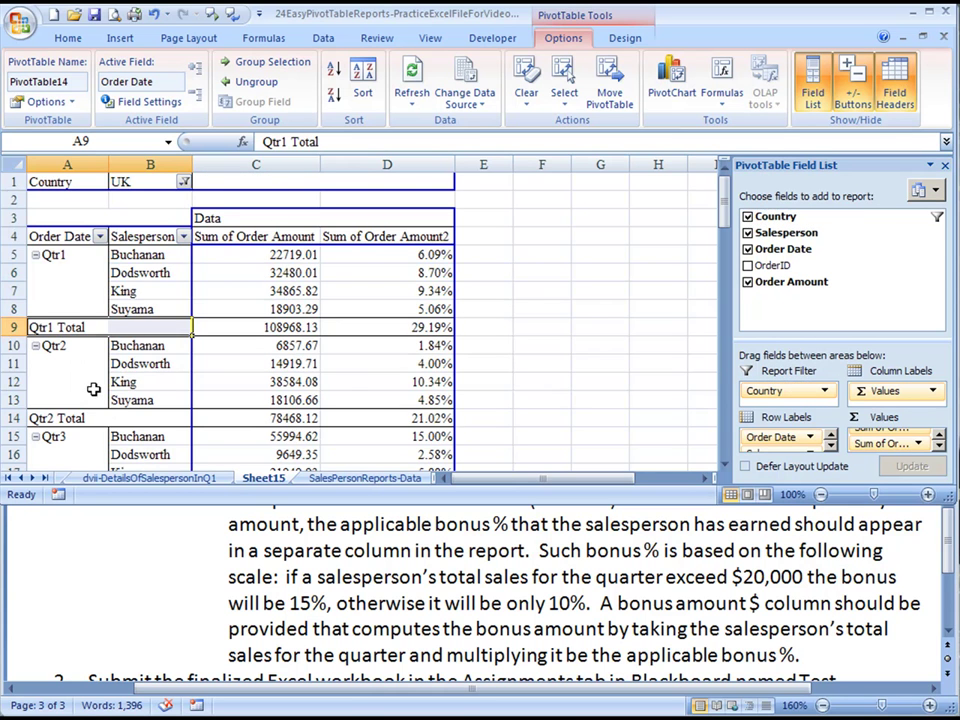
- Review the UK-filtered percentages, with Qtr1 at 29.19% and Grand Total 373,290.91
left_click(421, 365)
key("Down")
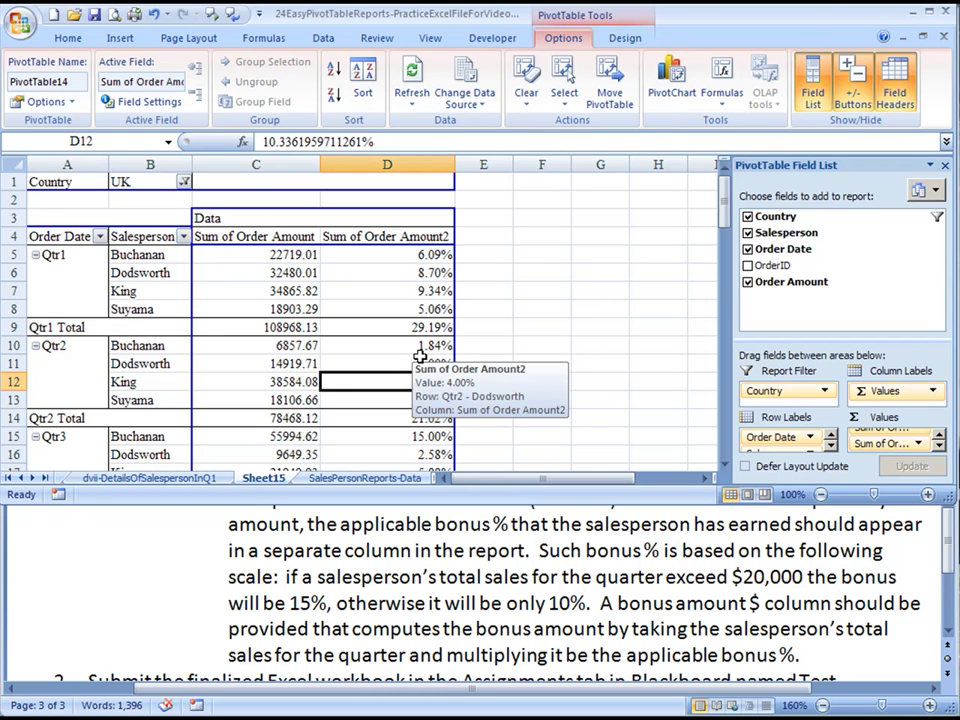
key("Down")
key("Down")
key("Down")
key("Down")
key("Down")
key("Down")
key("Up")
key("Up")
key("Up")
key("Up")
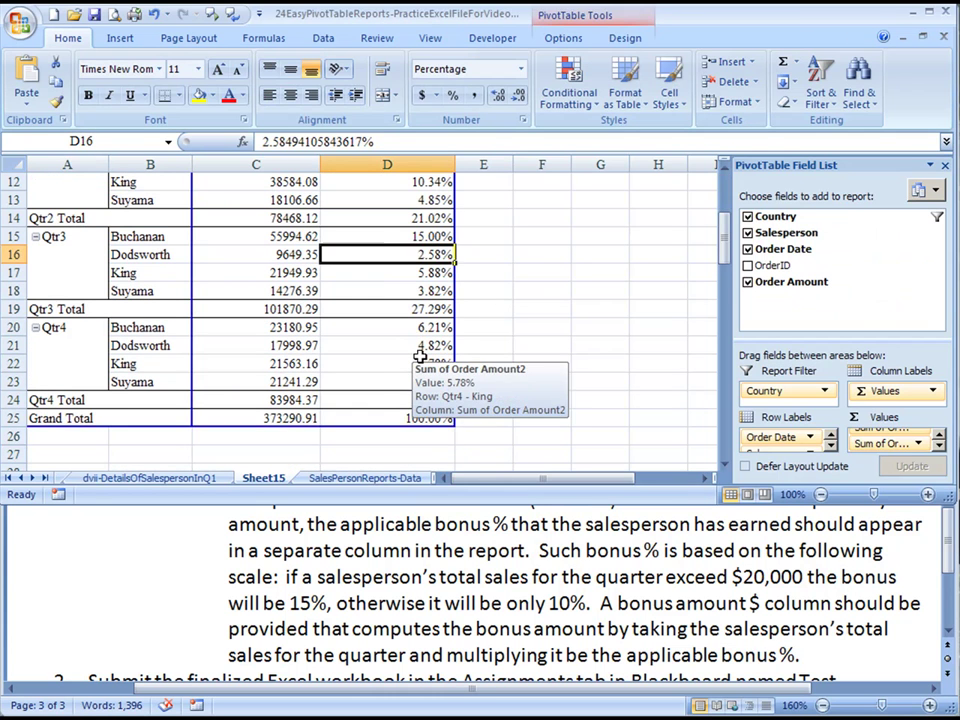
key("Up")
key("Up")
key("Up")
key("Up")
key("Up")
key("Up")
key("Left")
key("Left")
key("Left")
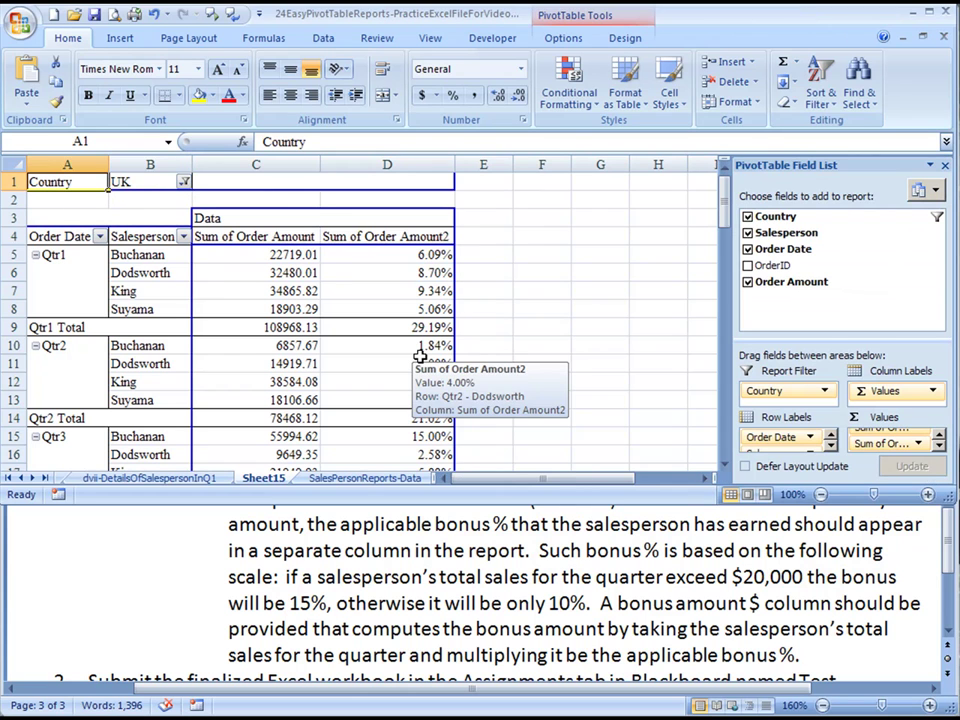
- Rename the Sheet15 tab to dviii-PercentQtrSalesperson
right_click(248, 482)
left_click(280, 530)
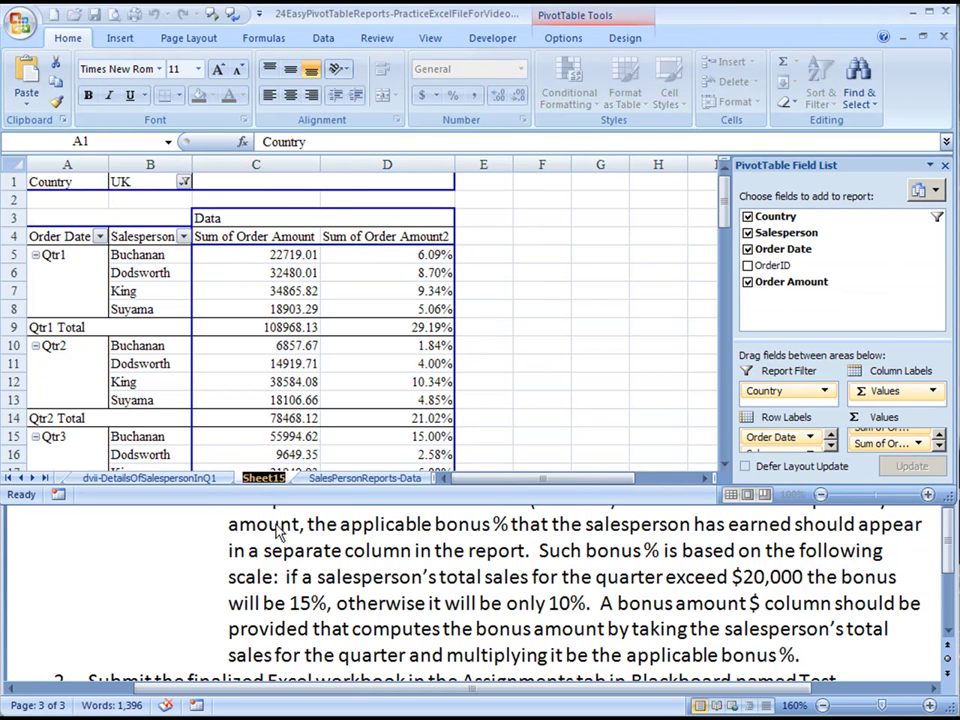
type("d")
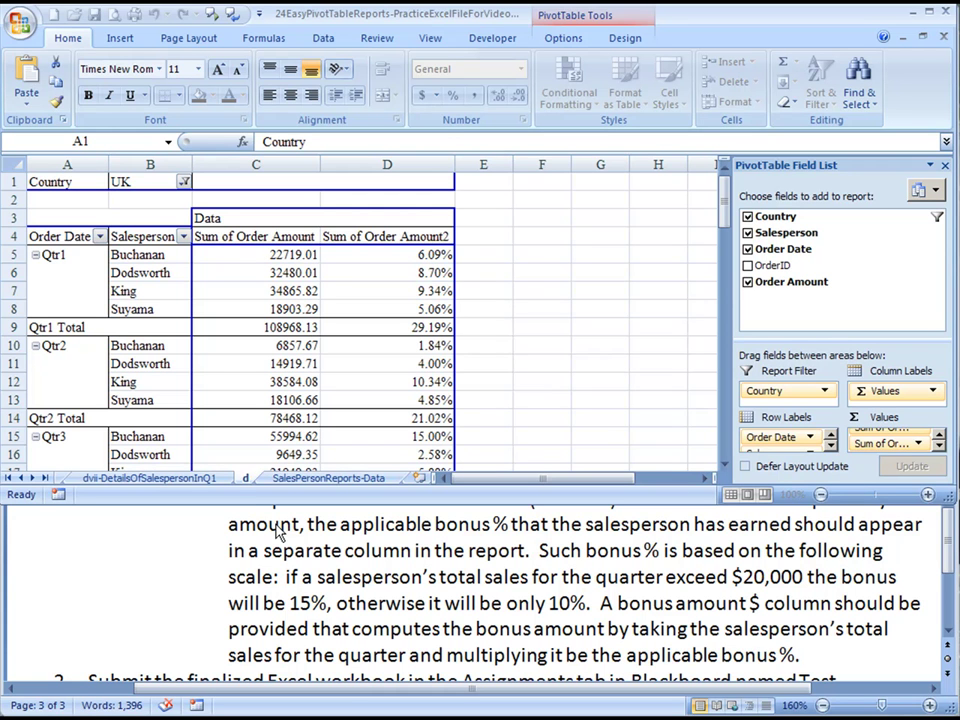
type("v")
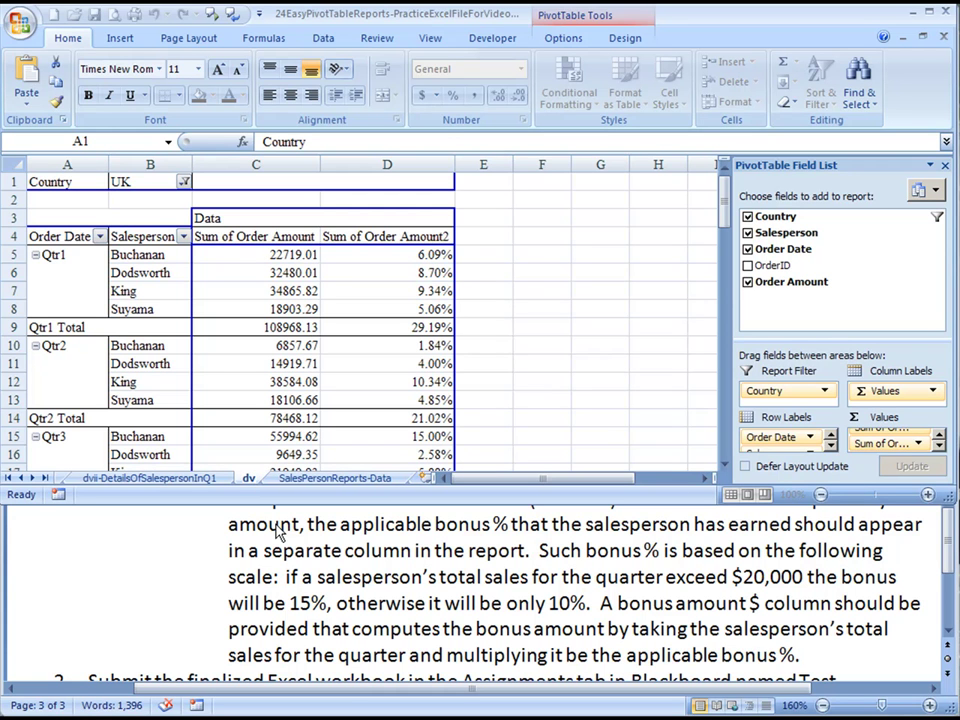
type("iii")
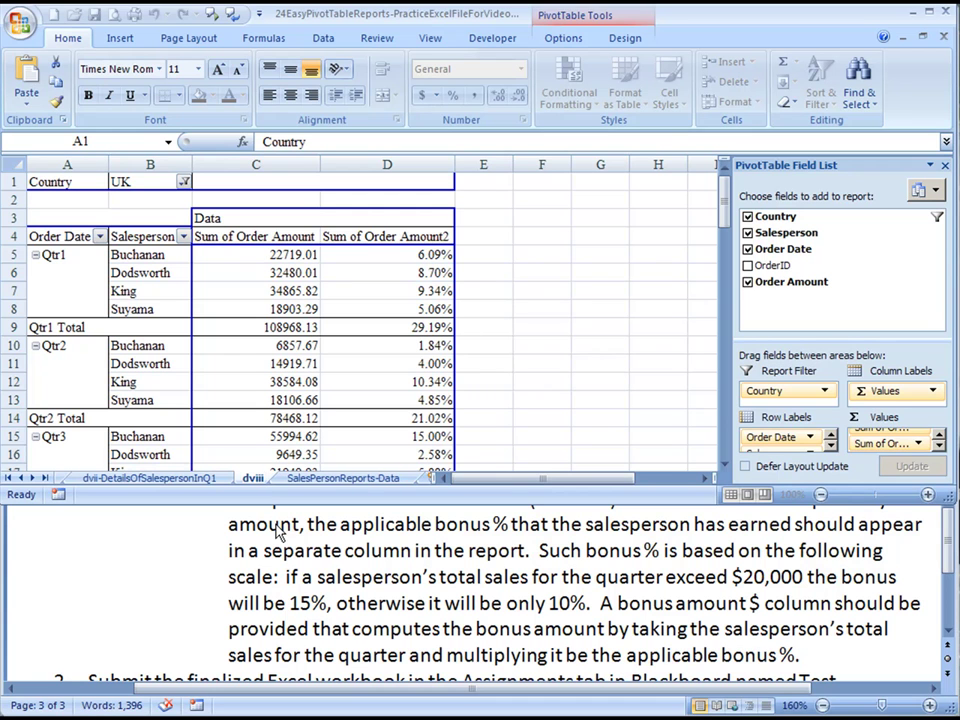
type("-")
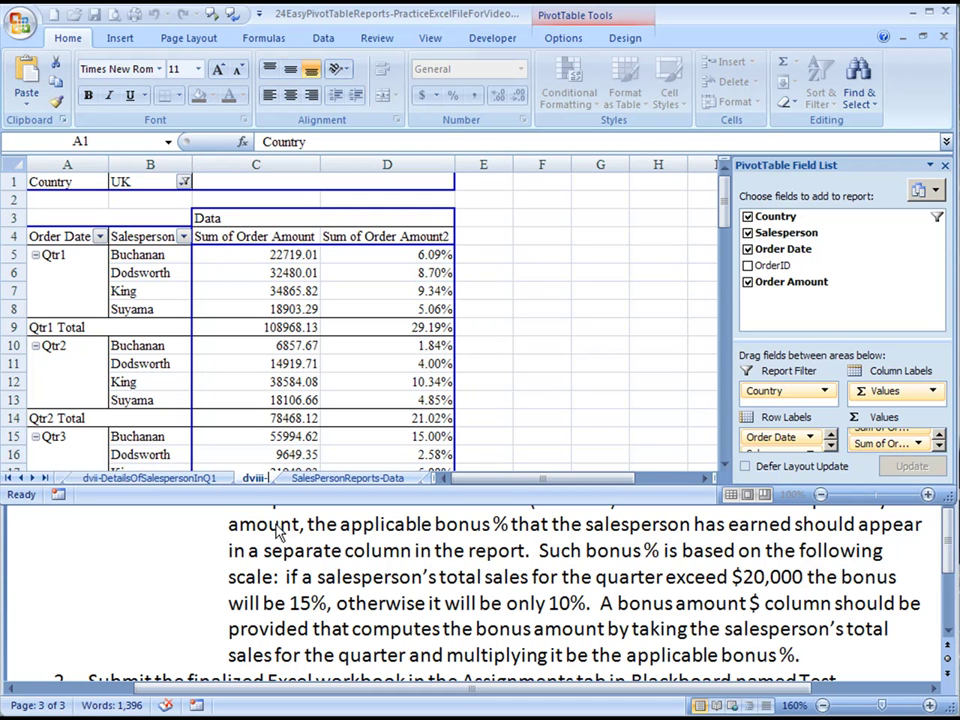
type("Qtr")
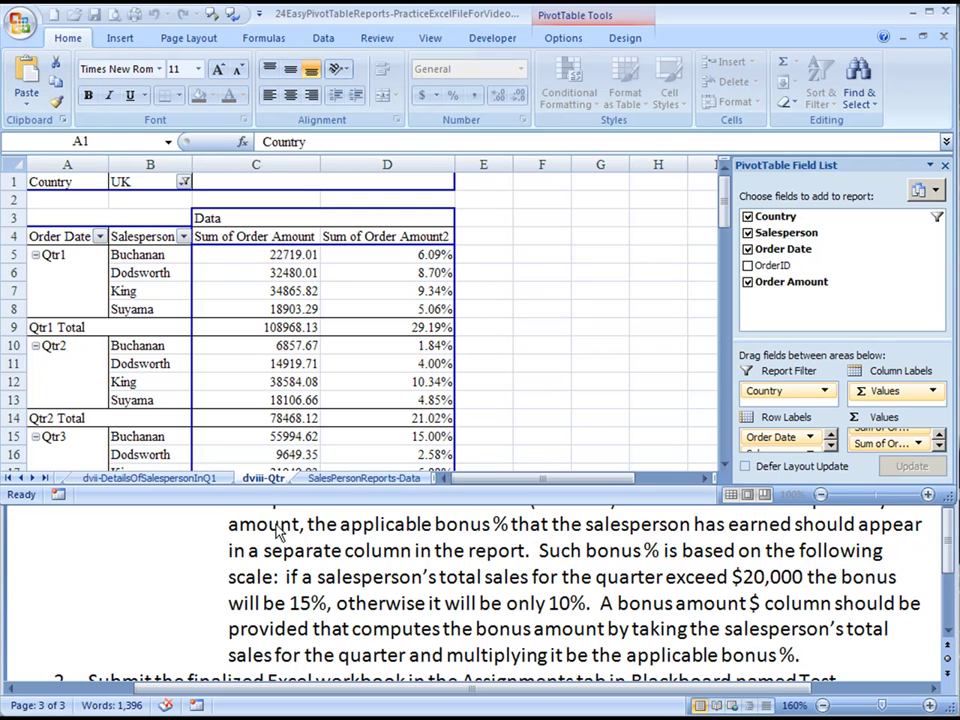
type("Sale")
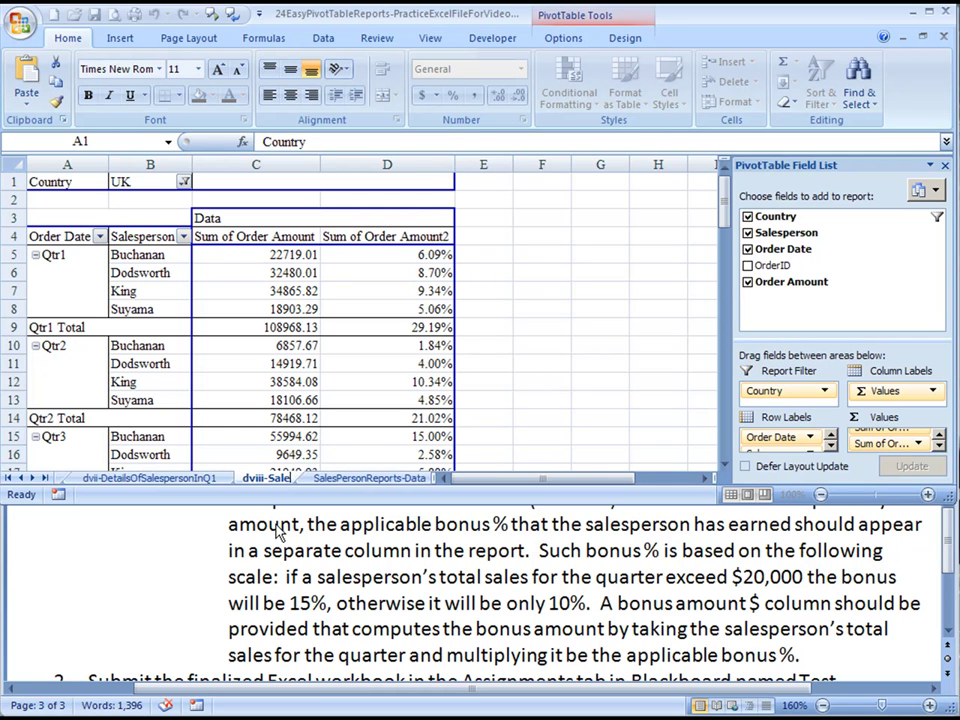
type("spersonSale")
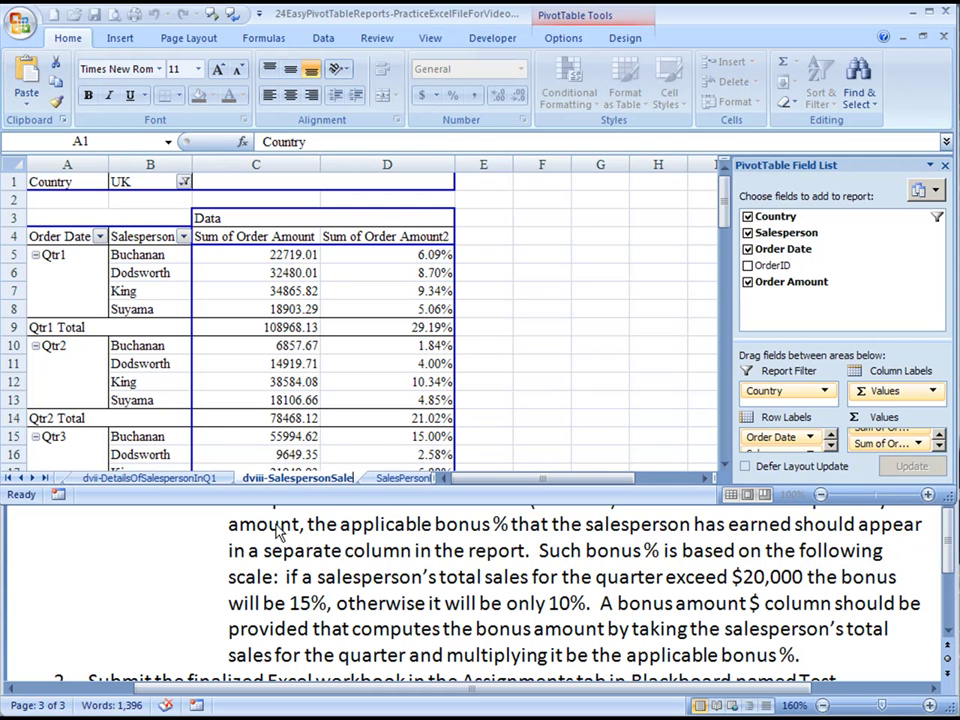
type("ByQ")
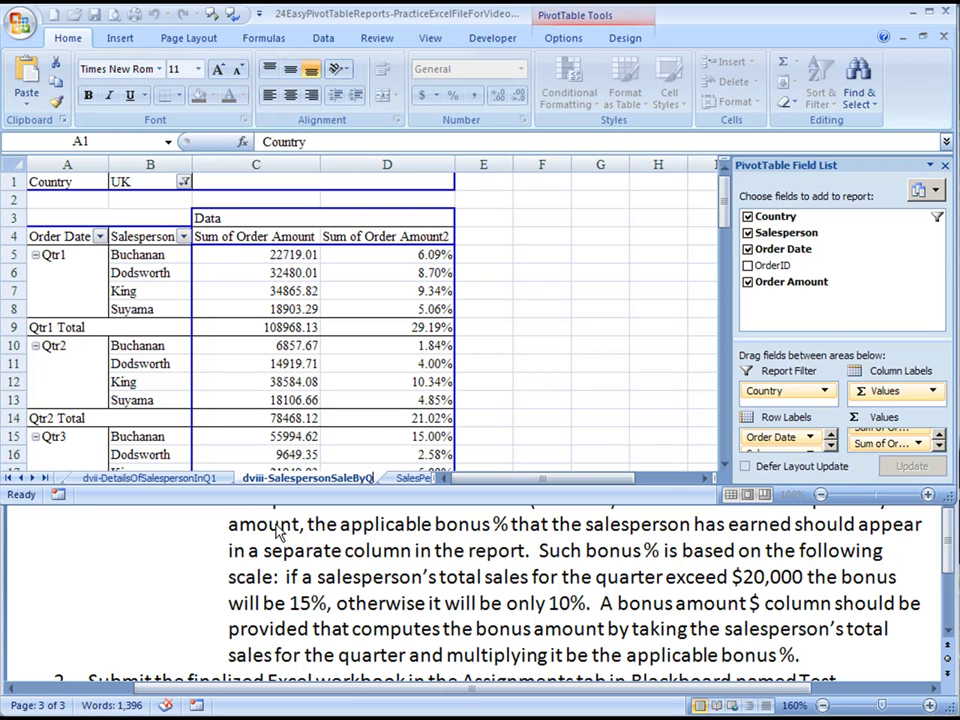
type("trUK")
key("Return")
key("BackSpace")
key("BackSpace")
key("BackSpace")
key("BackSpace")
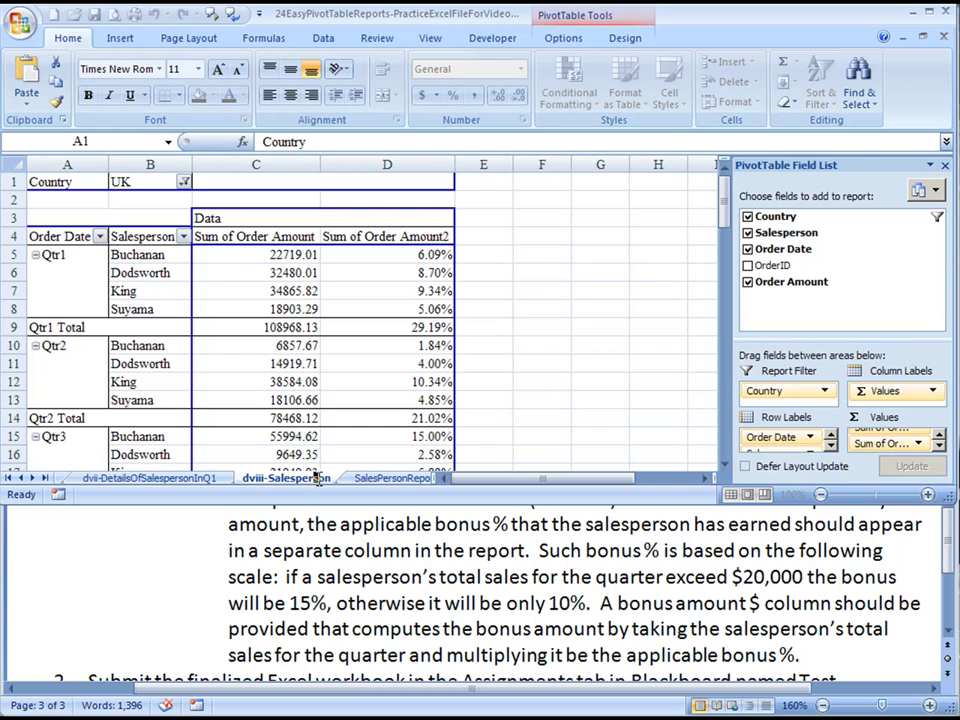
type("Pers")
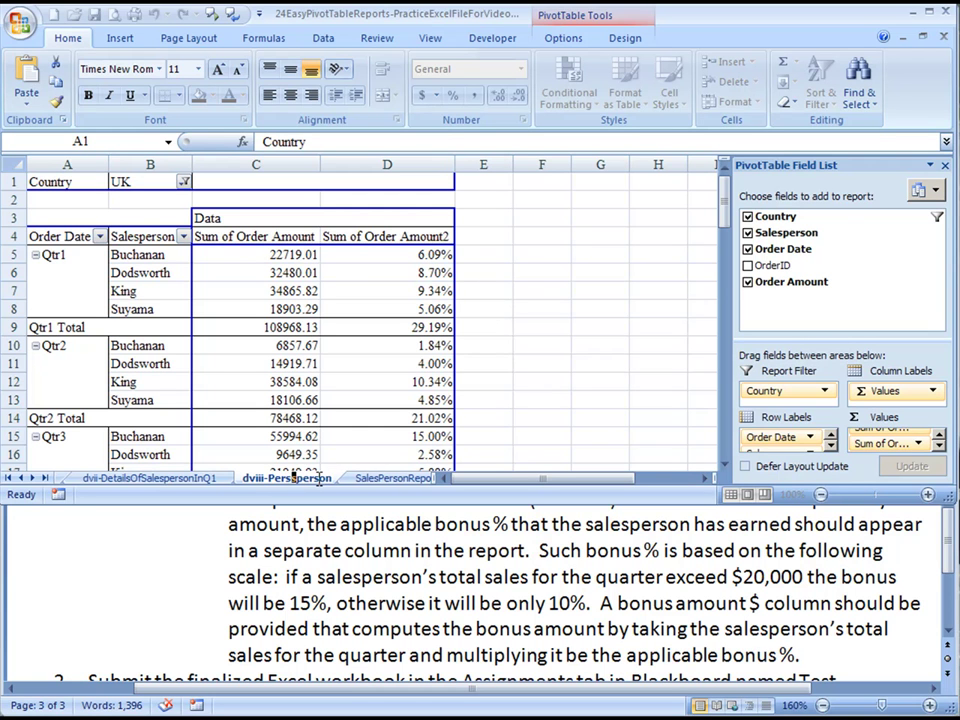
type("centC")
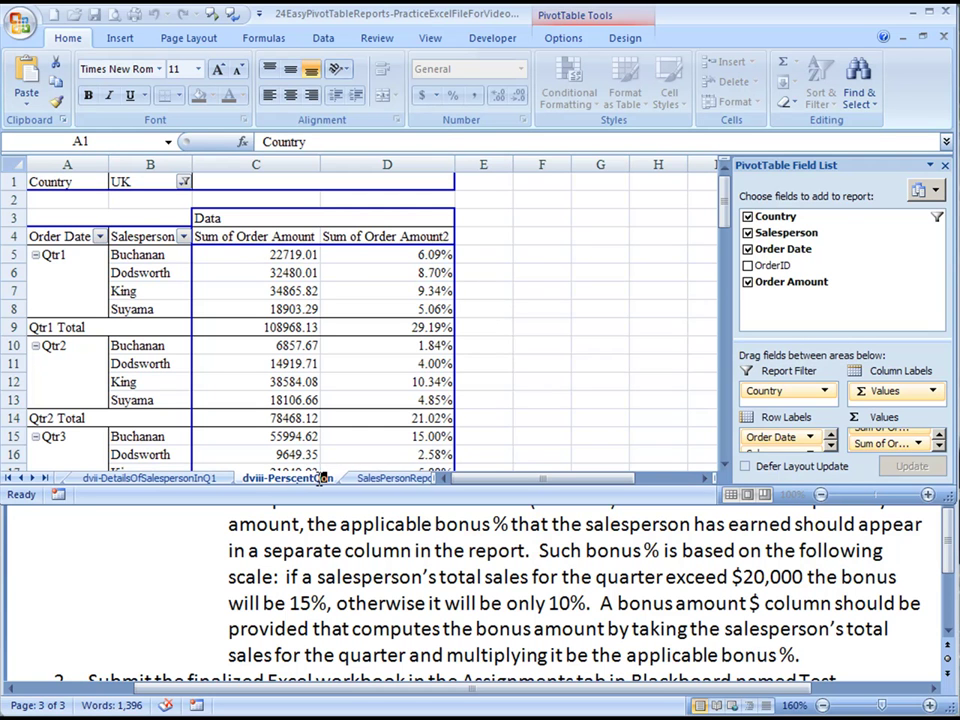
type("Sales")
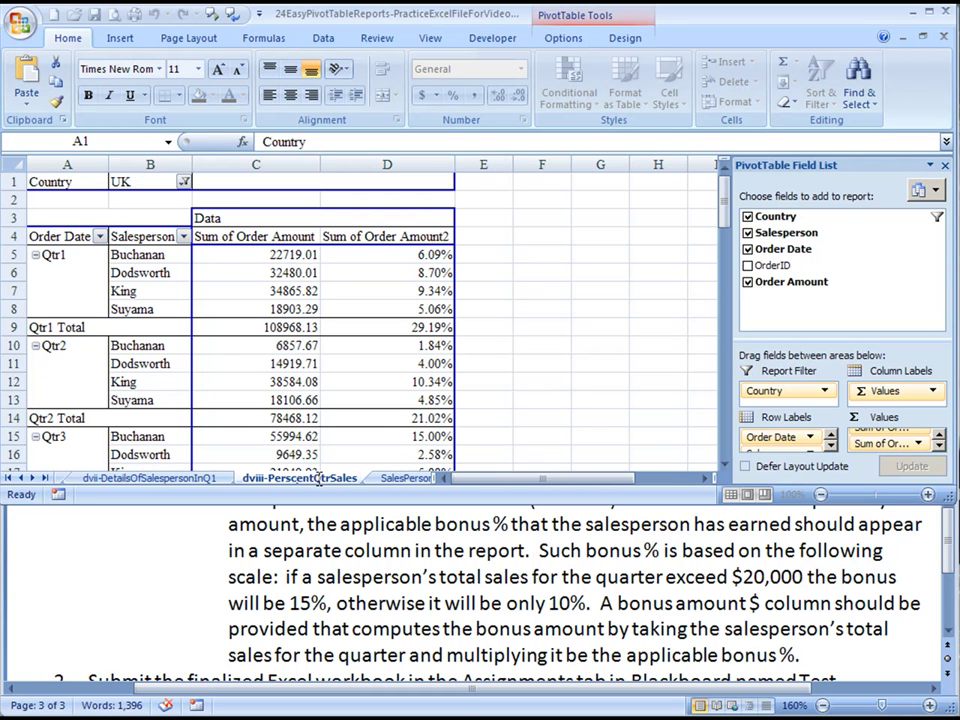
type("person")
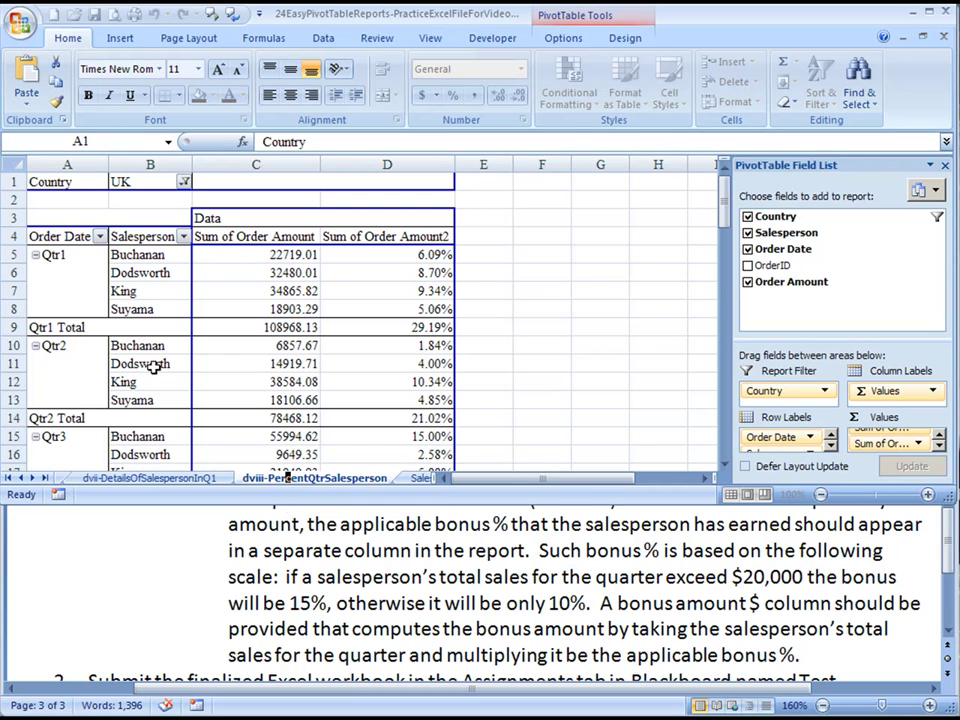
left_click(35, 326)
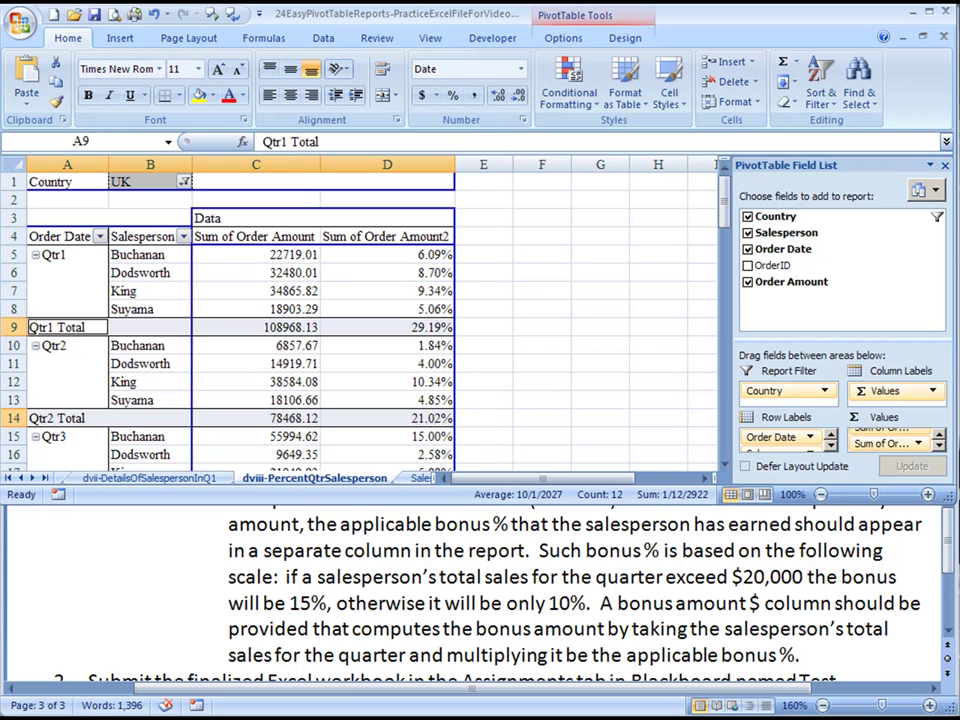